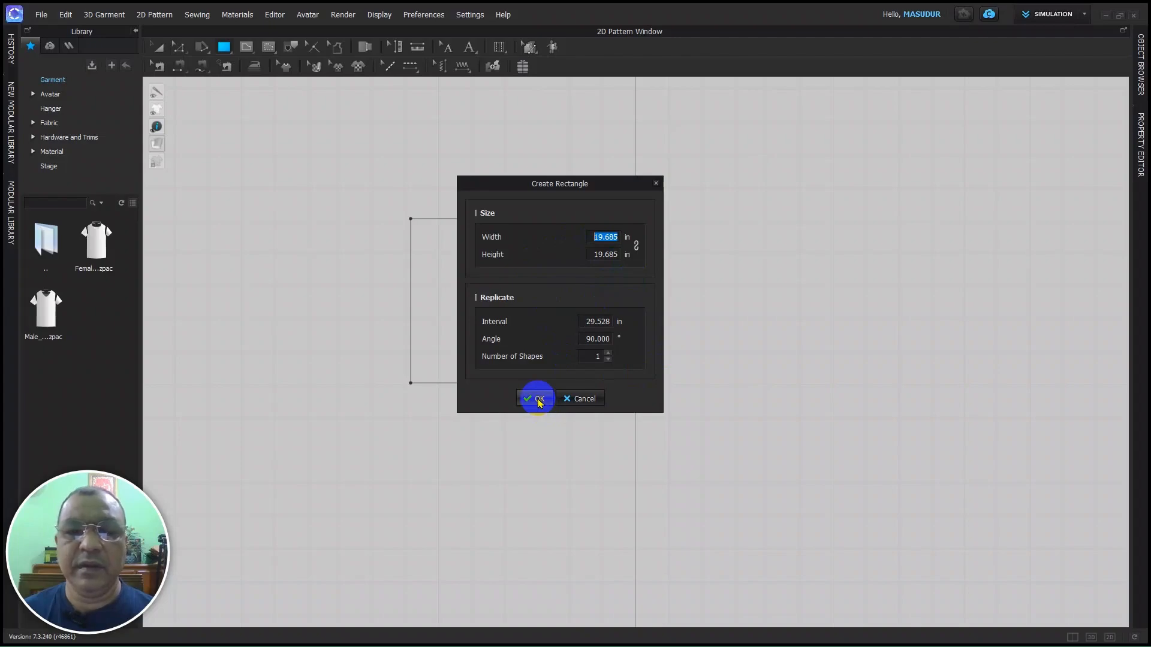
- Create a single rectangular pattern piece with a width and height of 19.685 in
left_click(539, 400)
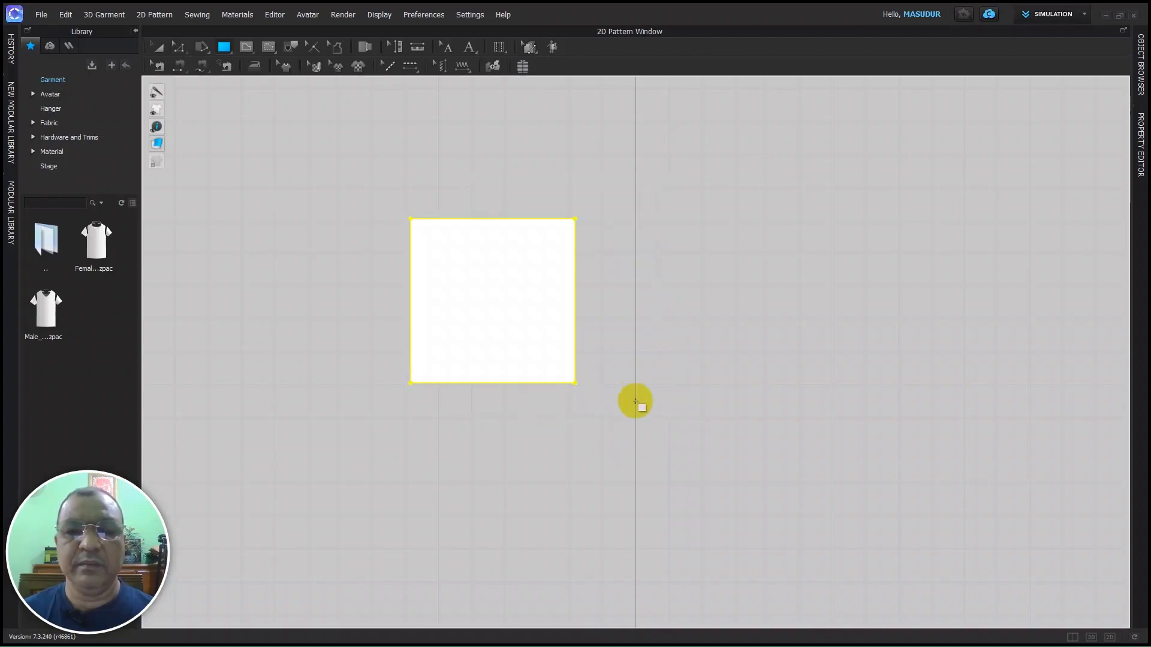
scroll(485, 338, "up", 5)
scroll(479, 338, "down", 3)
mouse_move(473, 325)
middle_mouse_down()
mouse_move(512, 352)
mouse_move(478, 336)
mouse_move(497, 367)
mouse_move(512, 339)
middle_mouse_up()
scroll(494, 320, "up", 2)
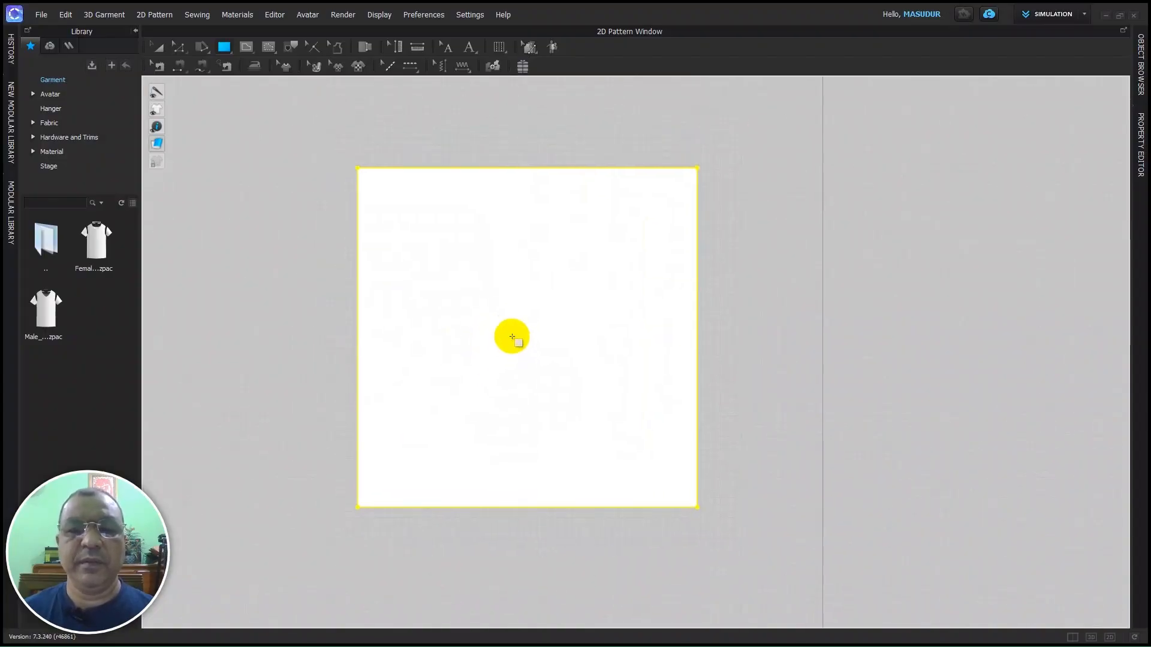
- Try drawing a thin small rectangle inside the square pattern piece, undo it and clear the selection
left_click_drag(513, 325, 571, 328)
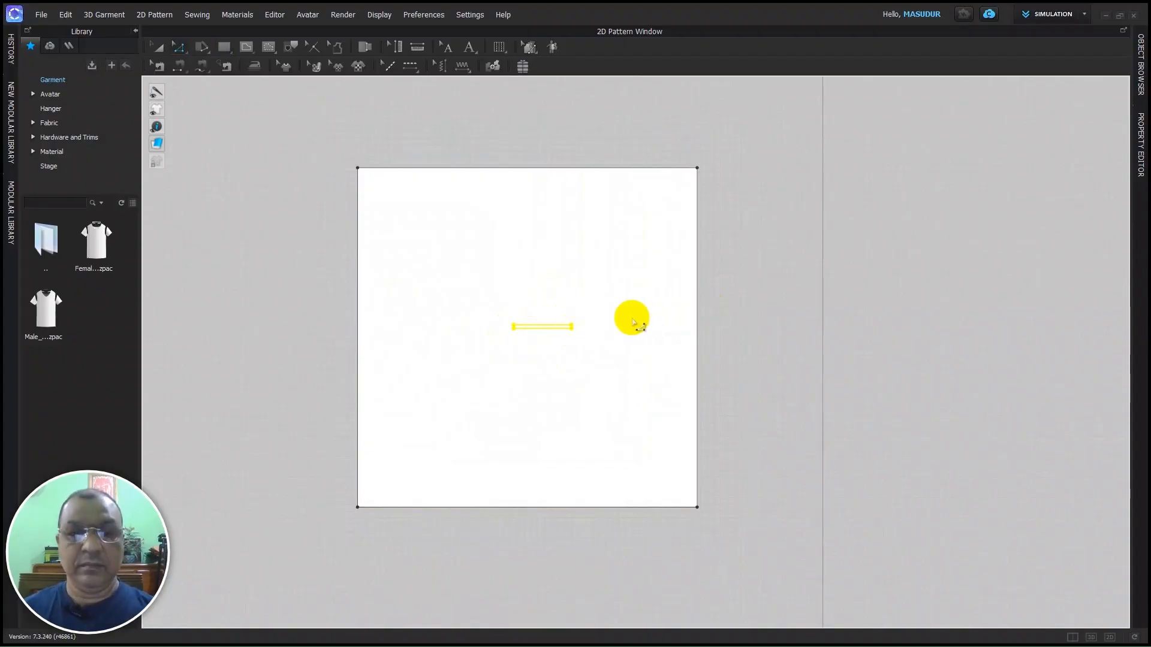
key("ctrl+z")
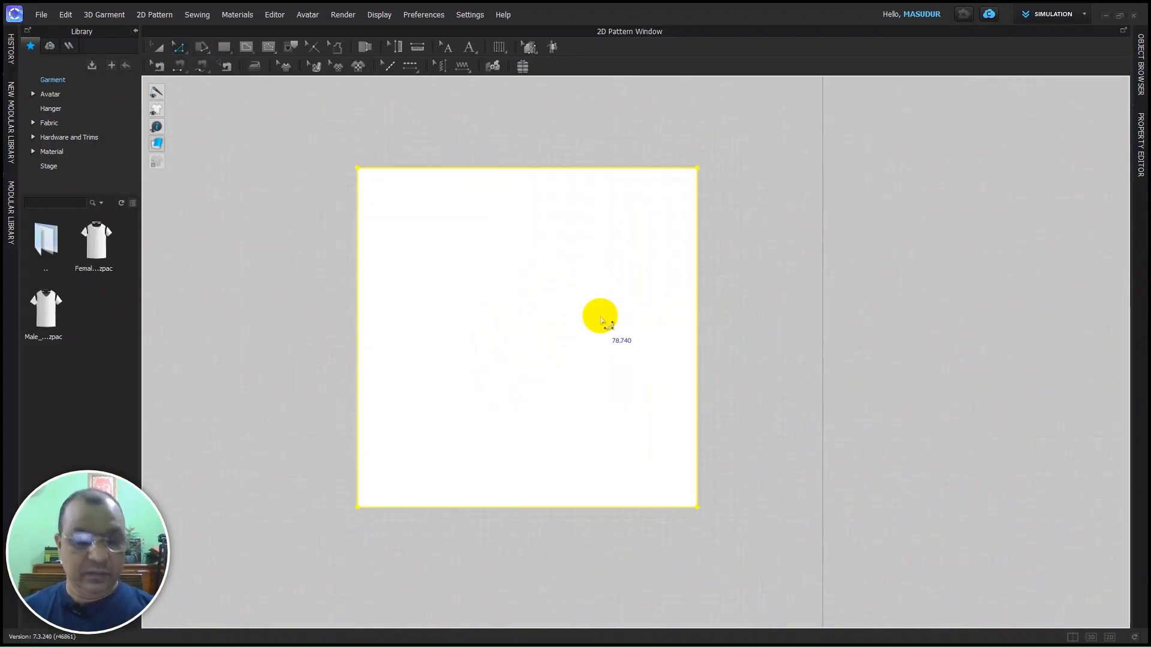
scroll(599, 322, "up", 3)
scroll(540, 327, "down", 4)
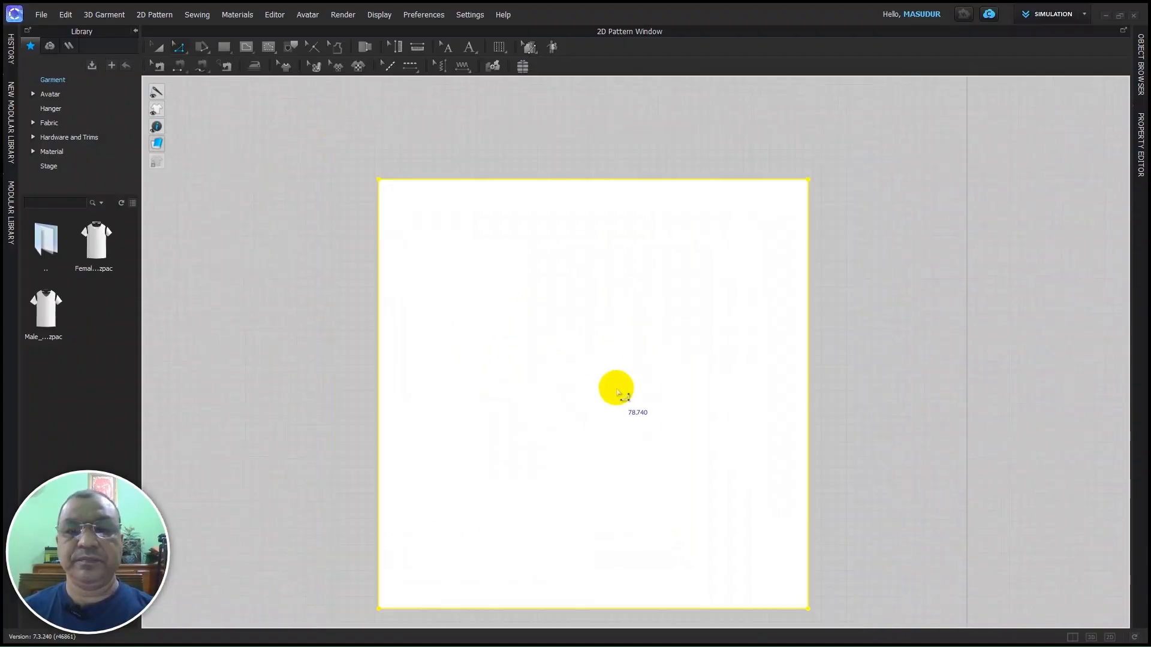
scroll(618, 391, "up", 2)
scroll(622, 385, "down", 3)
key("Escape")
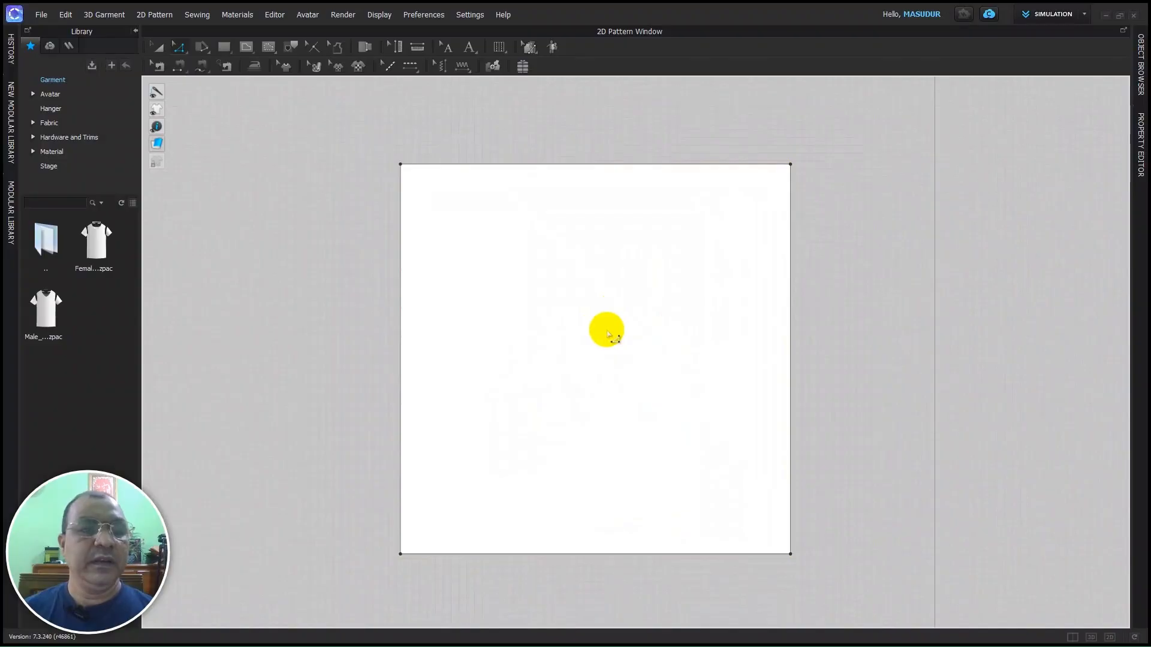
left_click_drag(607, 329, 541, 298)
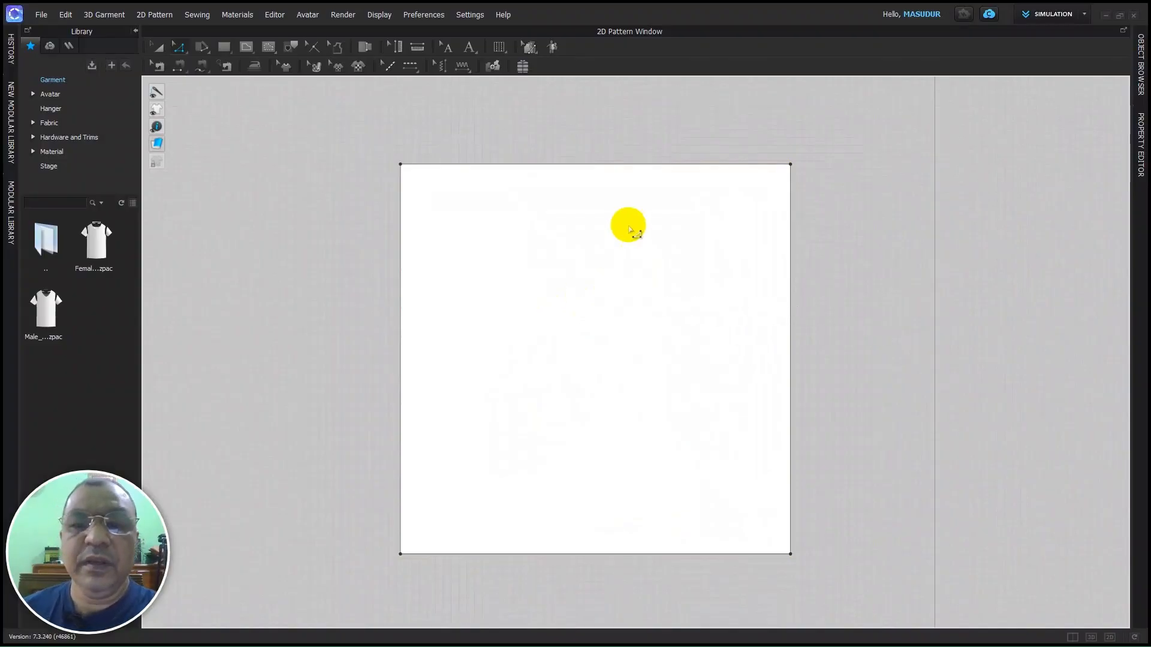
left_click_drag(660, 379, 564, 325)
scroll(664, 341, "down", 2)
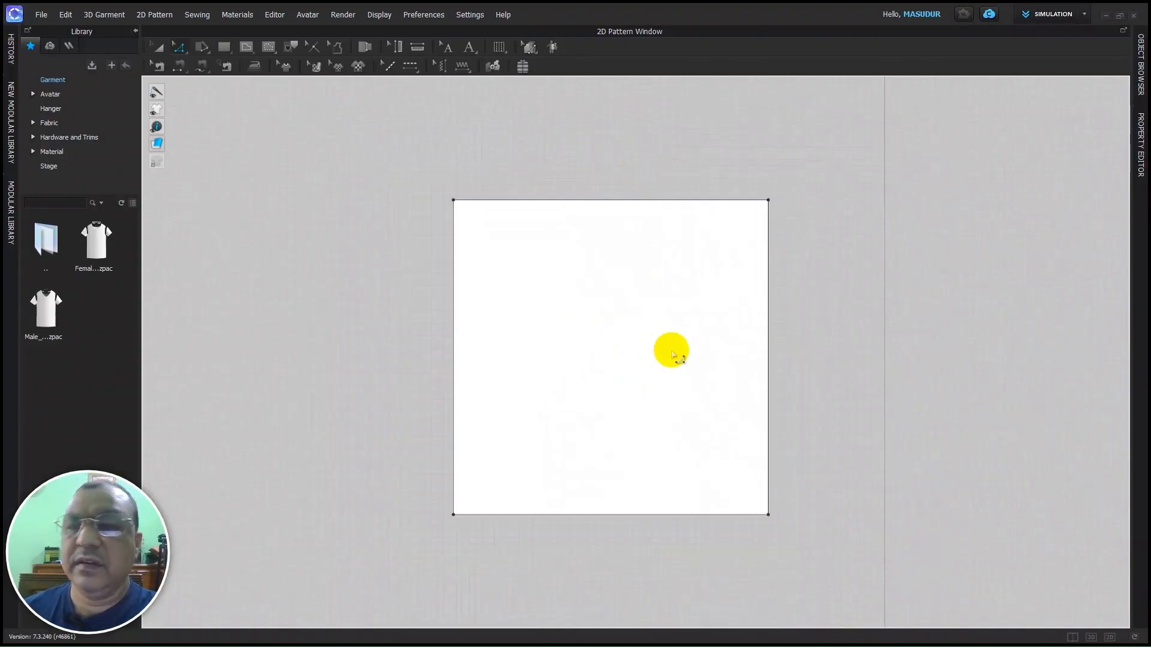
scroll(655, 366, "up", 3)
scroll(660, 365, "down", 2)
middle_click_drag(675, 374, 627, 375)
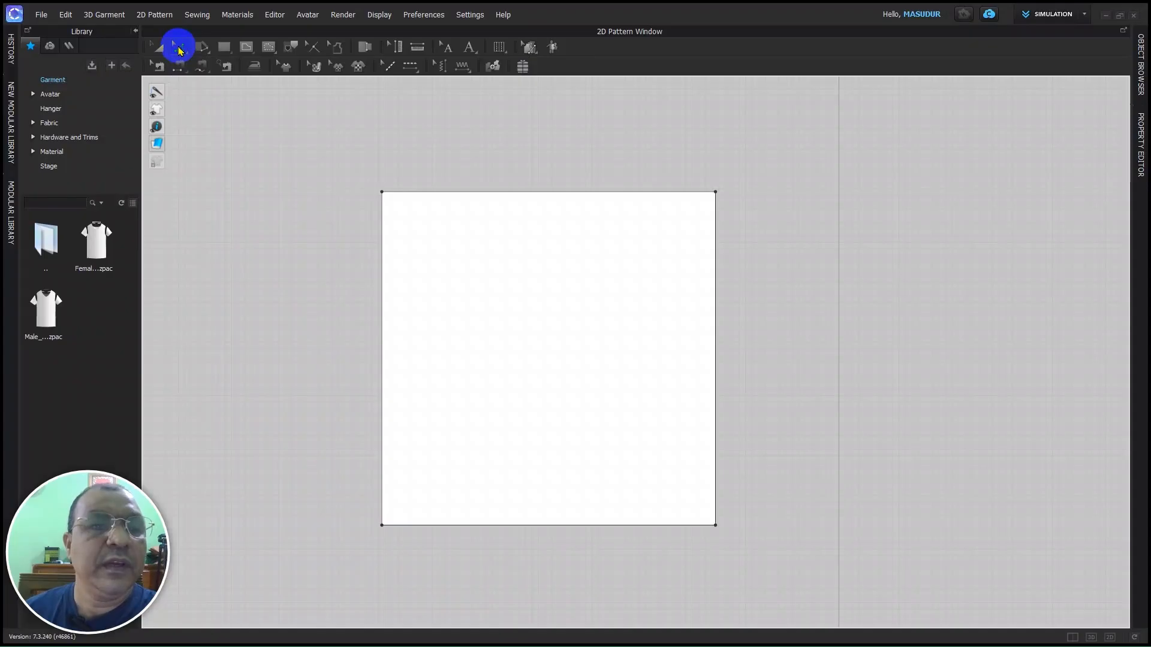
- With Edit Pattern, raise the square's upper-right corner point straight up until the corner angle is about 84°
left_click(180, 51)
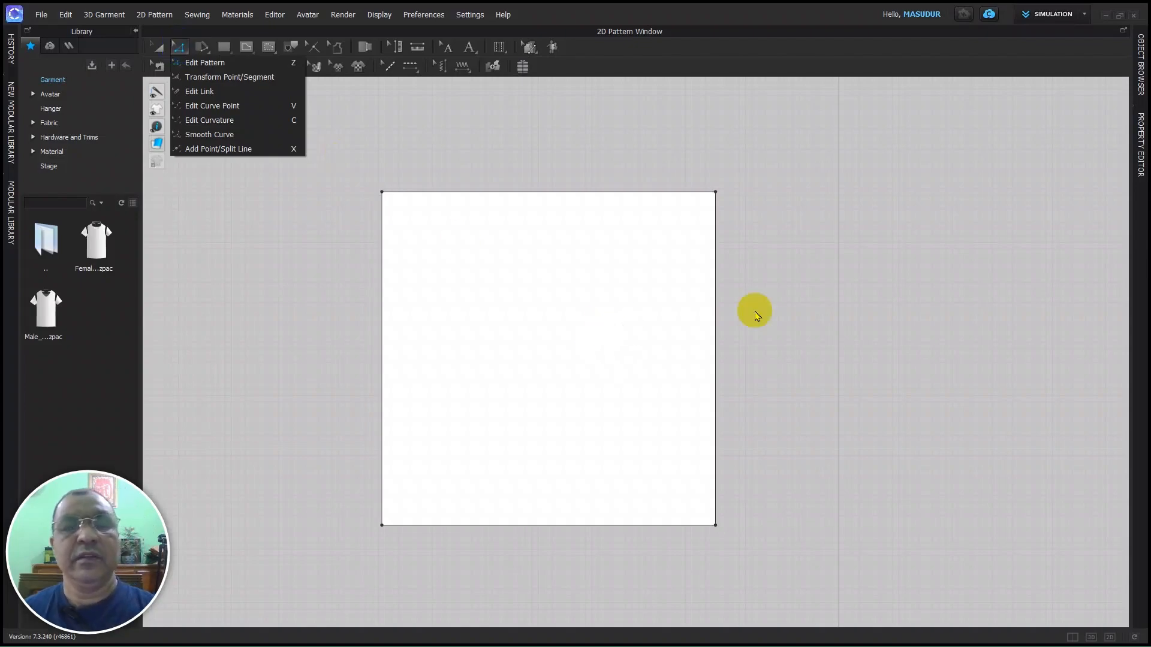
left_click(816, 300)
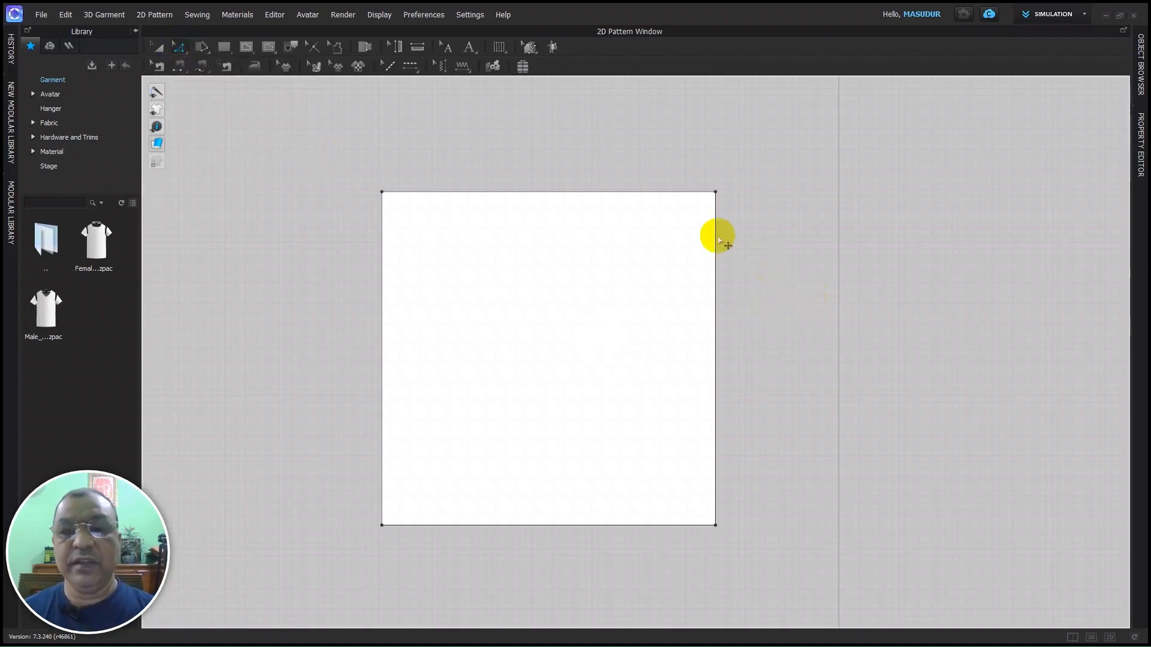
mouse_move(715, 193)
left_mouse_down()
mouse_move(642, 298)
mouse_move(725, 233)
mouse_move(1010, 329)
mouse_move(876, 170)
mouse_move(606, 162)
mouse_move(873, 129)
mouse_move(1076, 386)
mouse_move(597, 142)
mouse_move(92, 316)
mouse_move(900, 311)
mouse_move(1108, 277)
mouse_move(1045, 228)
mouse_move(414, 221)
mouse_move(920, 214)
mouse_move(1019, 323)
mouse_move(1142, 526)
mouse_move(753, 314)
mouse_move(1035, 503)
mouse_move(935, 545)
mouse_move(874, 478)
mouse_move(811, 175)
mouse_move(522, 97)
mouse_move(801, 203)
mouse_move(727, 188)
mouse_move(733, 181)
mouse_move(740, 205)
mouse_move(730, 187)
left_mouse_up()
scroll(775, 399, "down", 3)
scroll(780, 414, "up", 5)
scroll(751, 424, "down", 5)
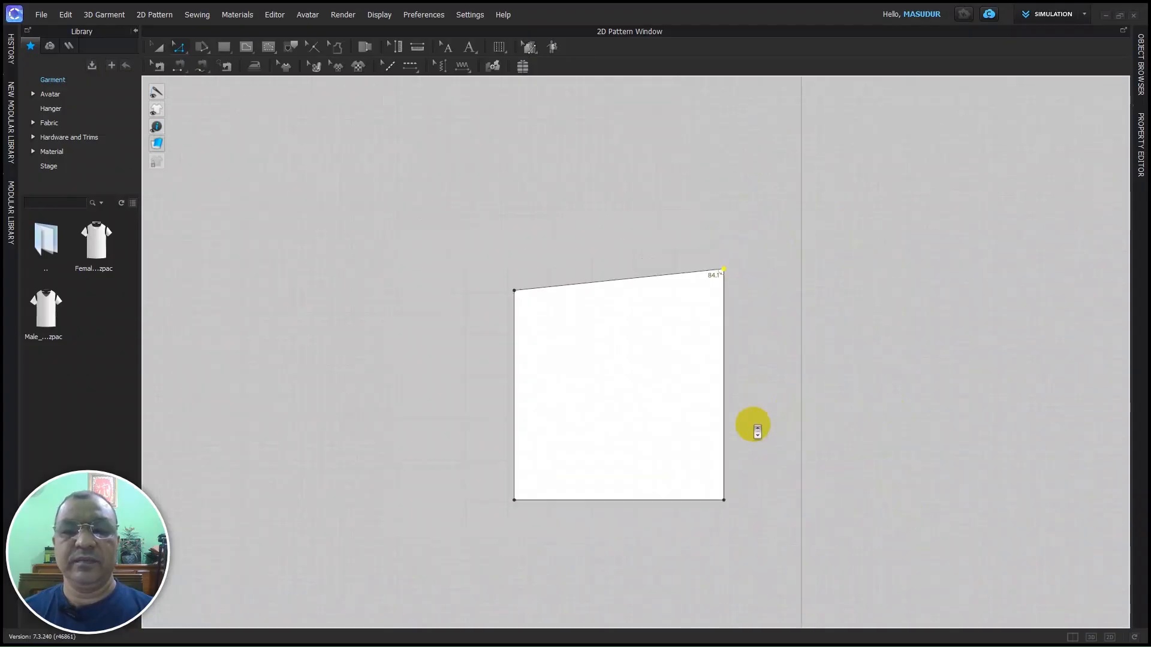
- Move the piece's whole top edge up and to the left with Edit Pattern so that both sides slant
scroll(689, 348, "up", 3)
left_click_drag(522, 169, 489, 164)
scroll(782, 527, "down", 5)
scroll(832, 555, "up", 6)
scroll(743, 376, "down", 3)
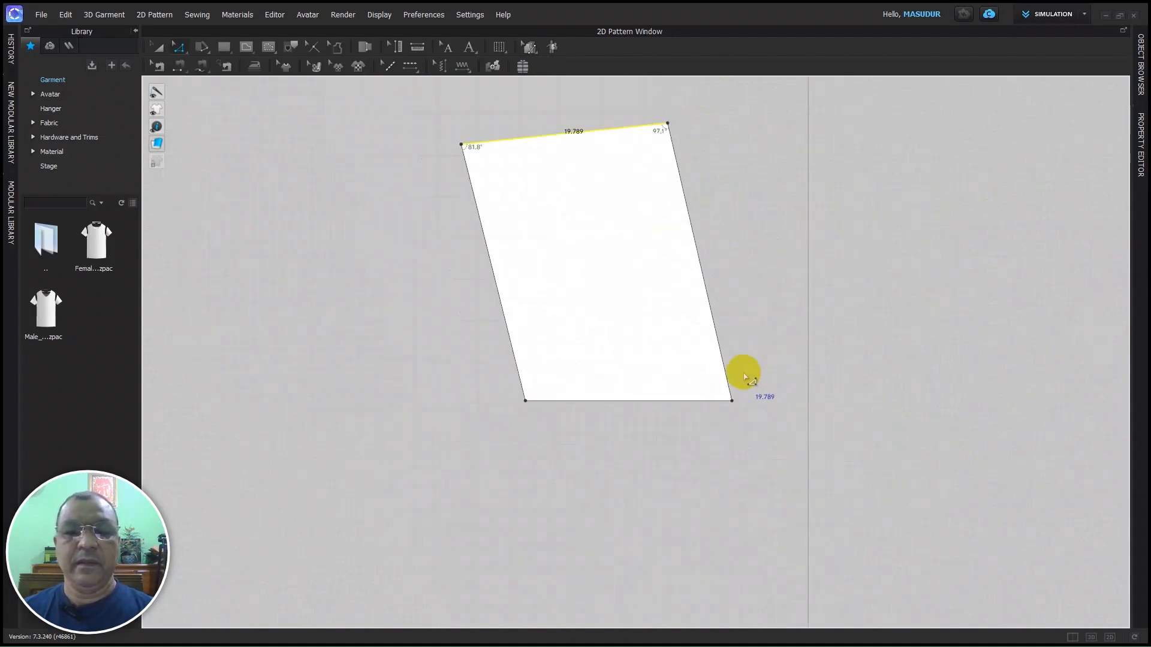
scroll(757, 304, "up", 2)
scroll(710, 262, "down", 2)
scroll(665, 208, "up", 3)
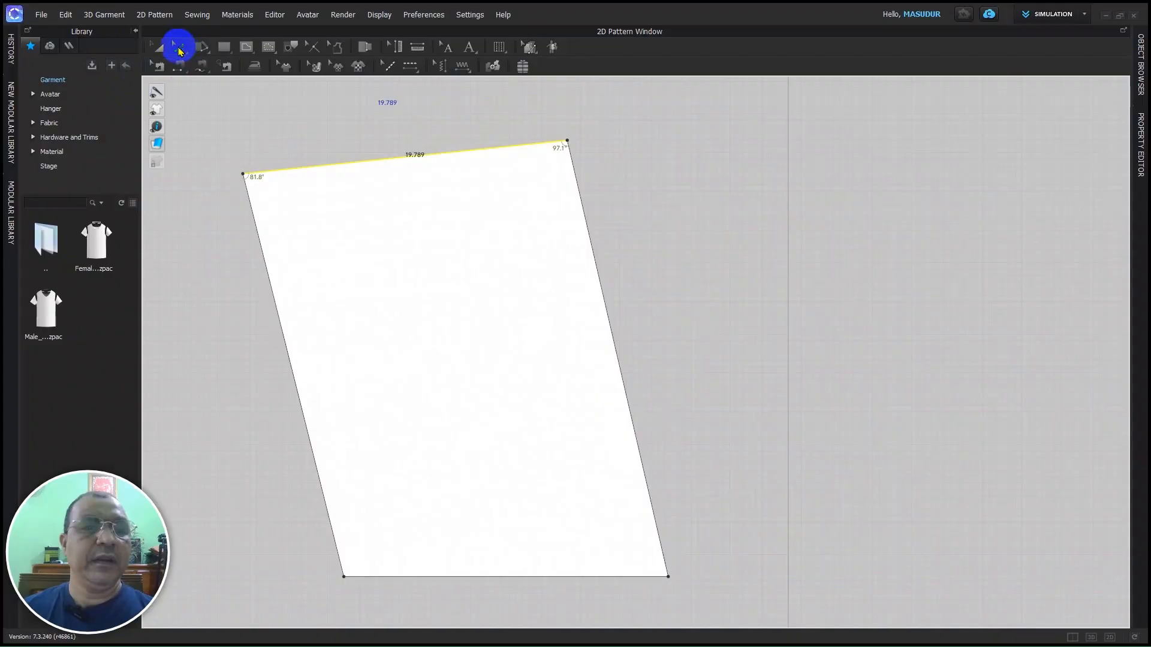
- With Transform Point/Segment, move the piece's upper-right corner point down and left toward the middle of the piece
left_click(179, 49)
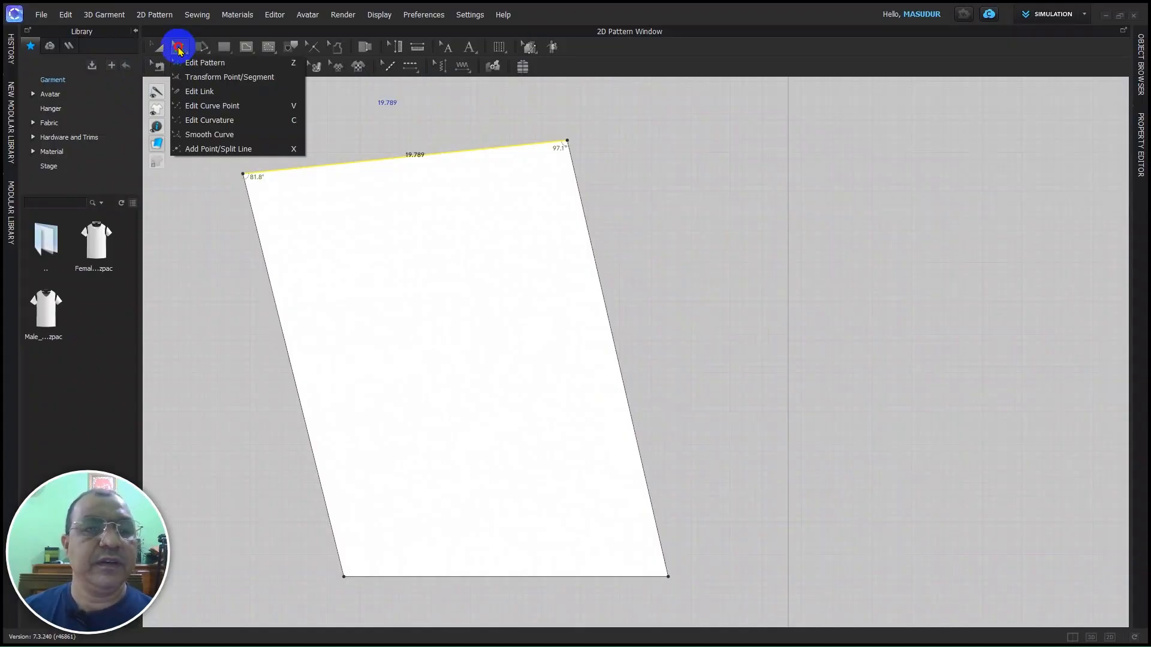
left_click(204, 78)
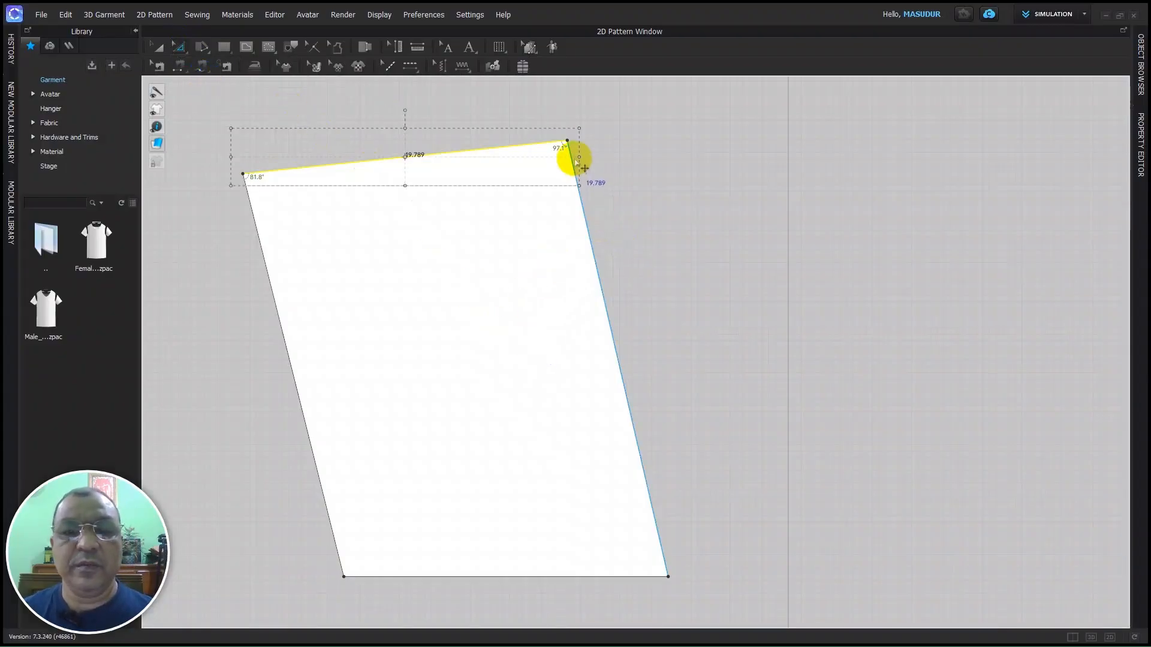
scroll(567, 142, "up", 5)
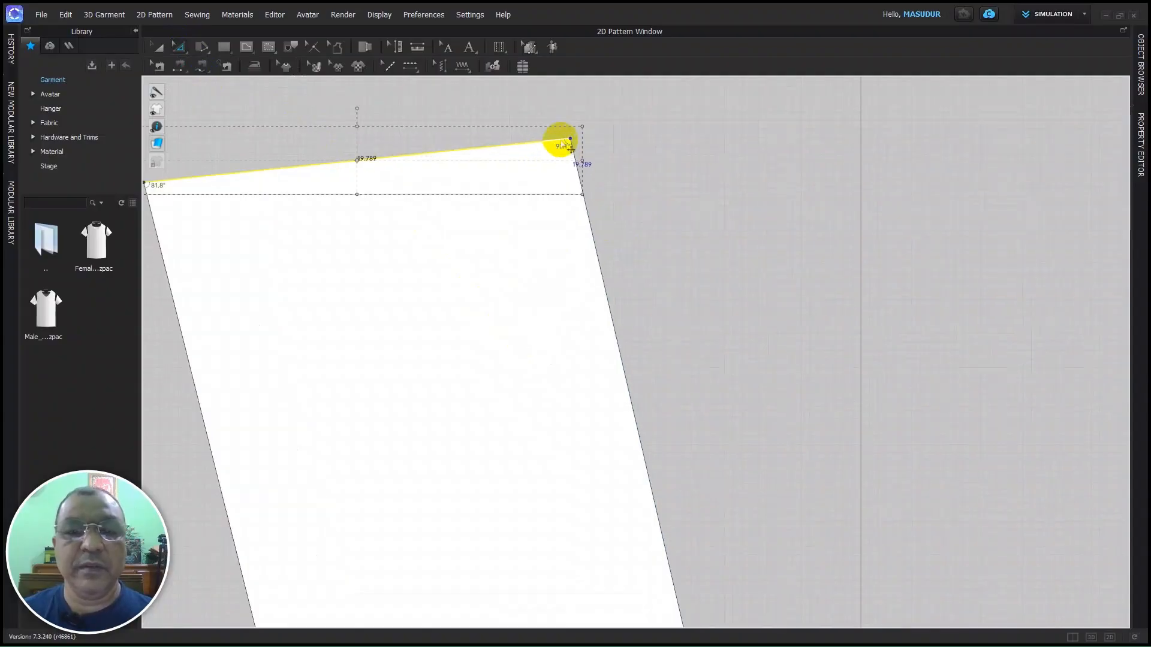
scroll(574, 132, "up", 5)
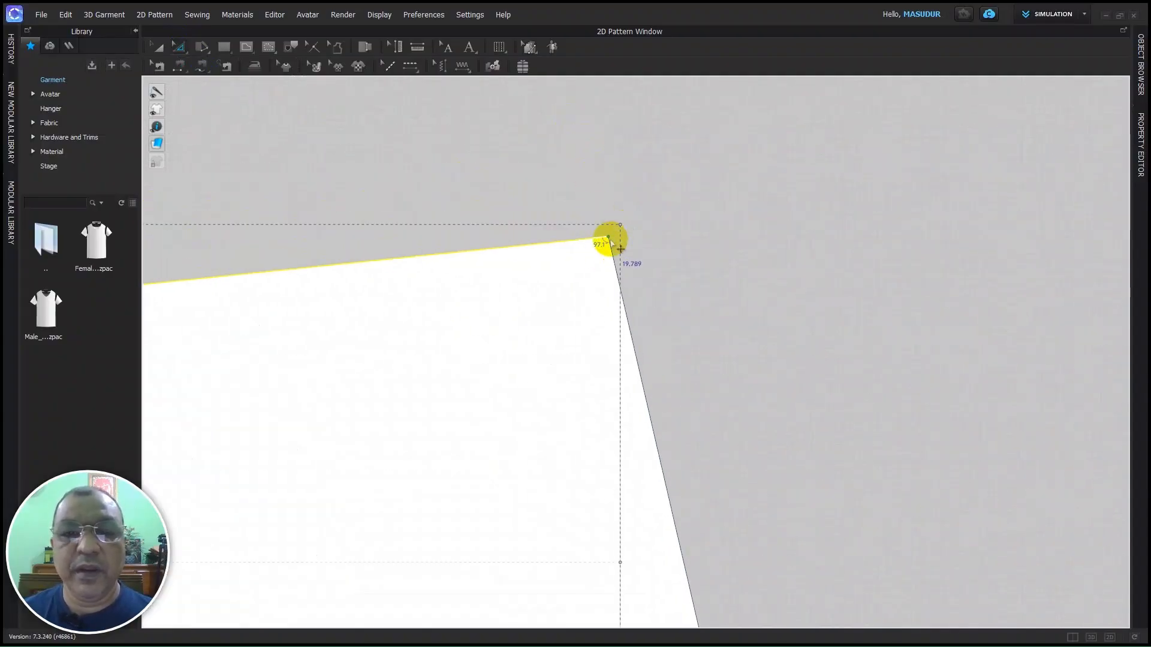
scroll(609, 246, "up", 2)
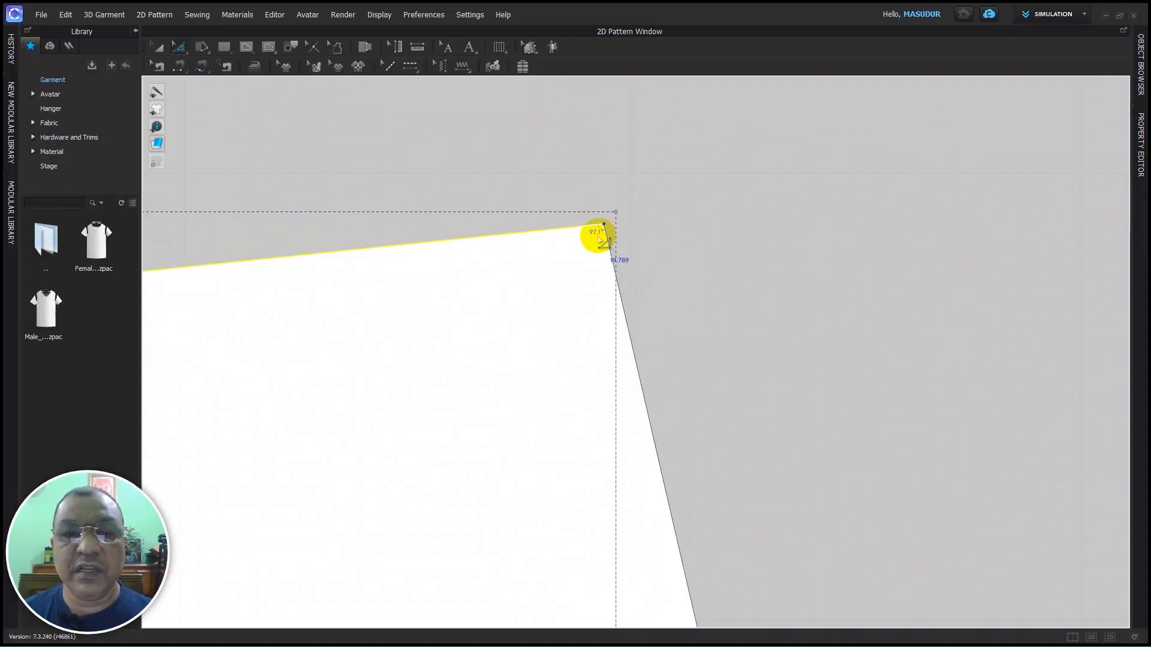
scroll(516, 332, "down", 6)
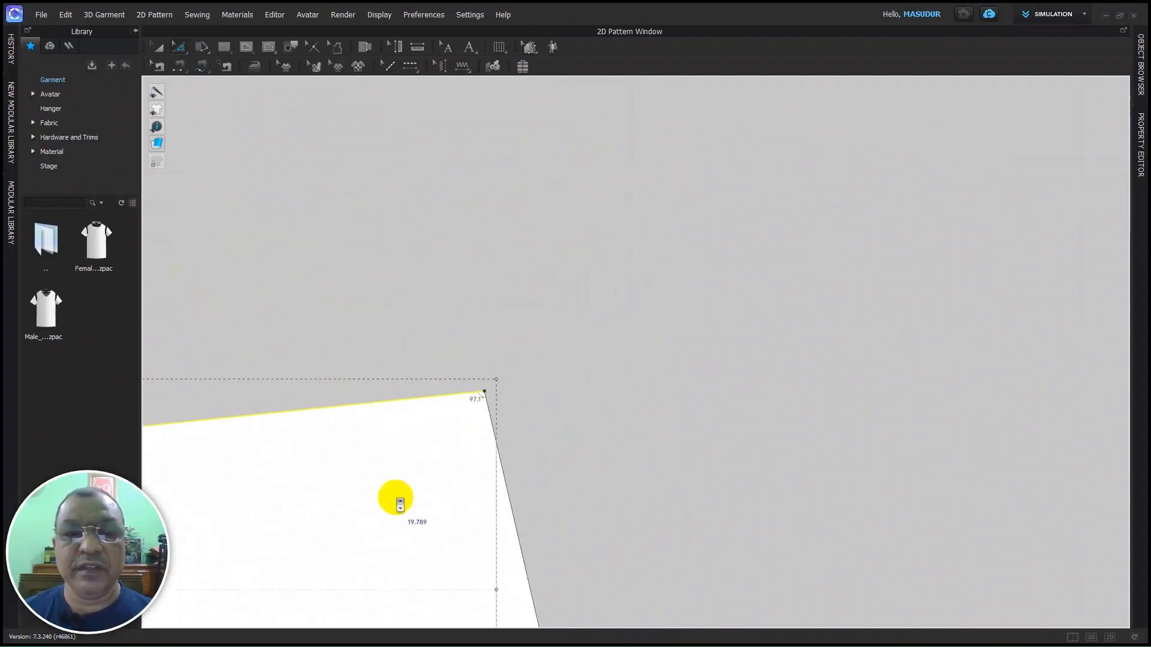
middle_click_drag(400, 493, 660, 150)
scroll(624, 304, "down", 3)
scroll(605, 366, "down", 5)
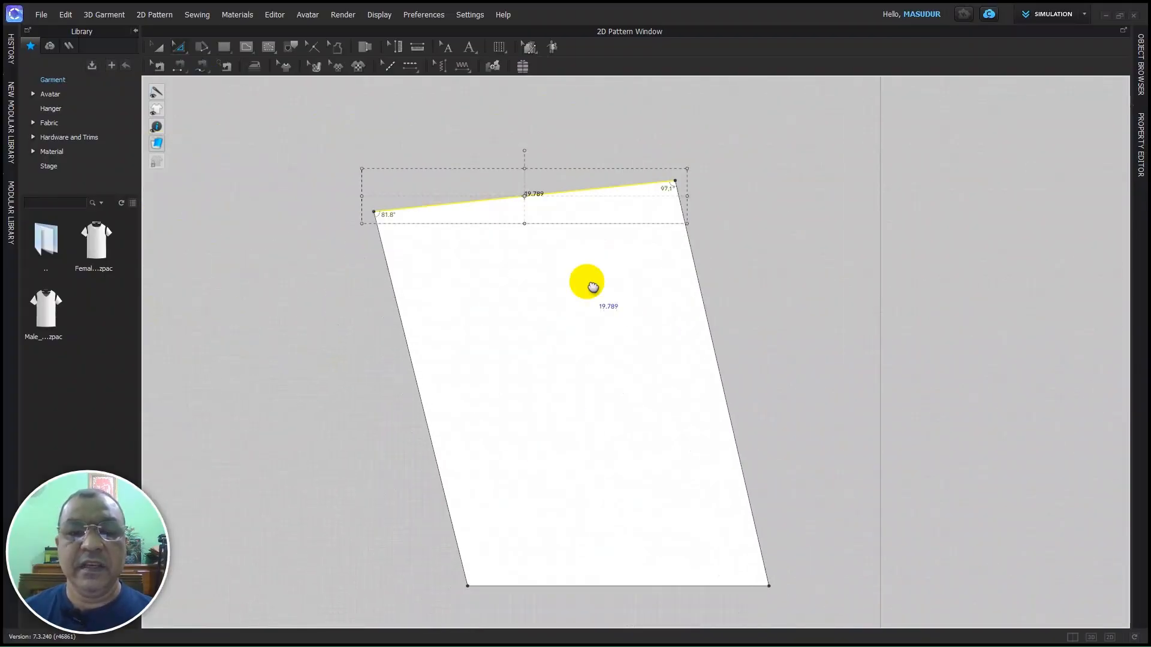
middle_click_drag(586, 283, 591, 257)
left_click_drag(676, 156, 539, 380)
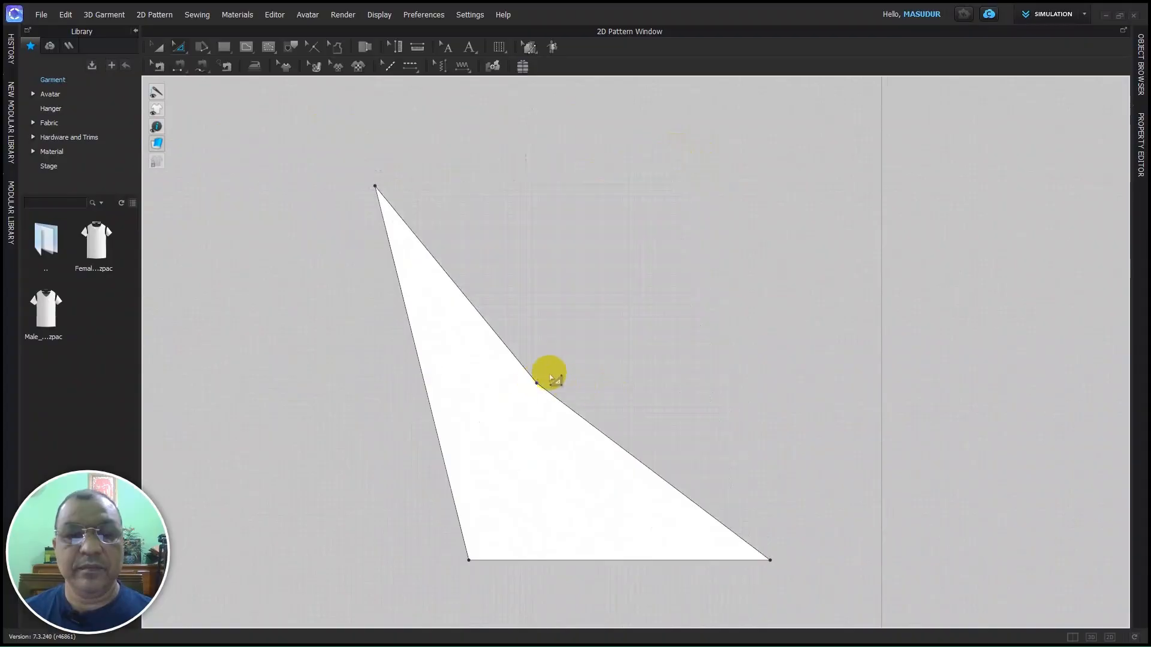
- Move the slanted upper segment to the right and slightly up with Transform Point/Segment and clear its selection
left_click_drag(473, 305, 657, 259)
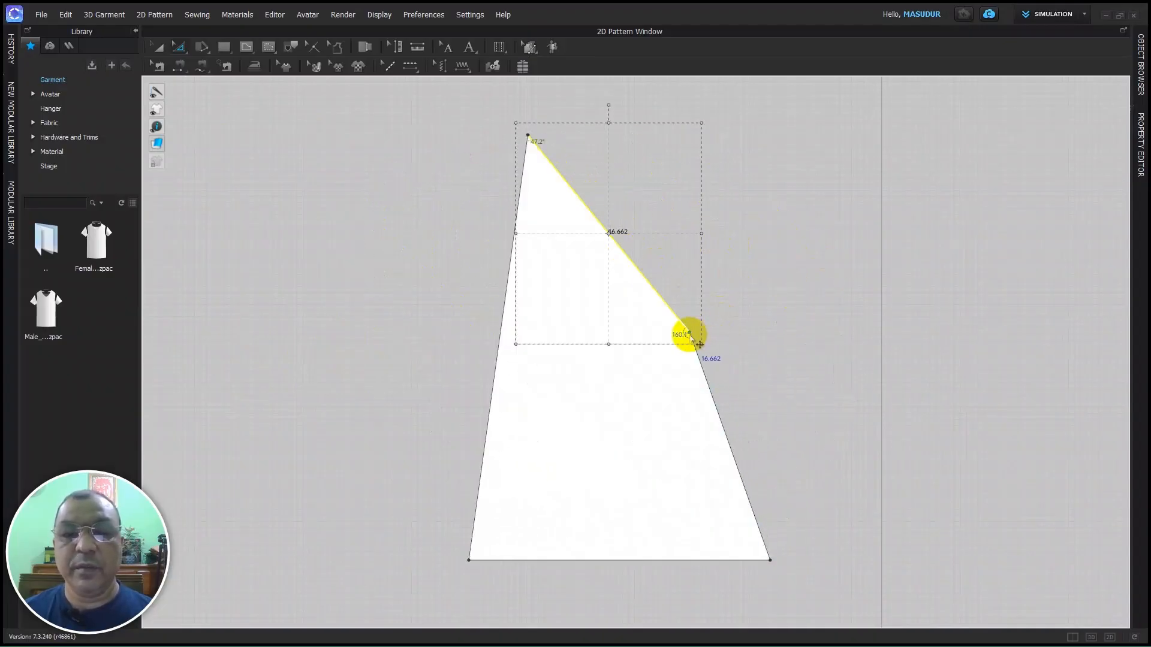
left_click_drag(689, 333, 493, 316)
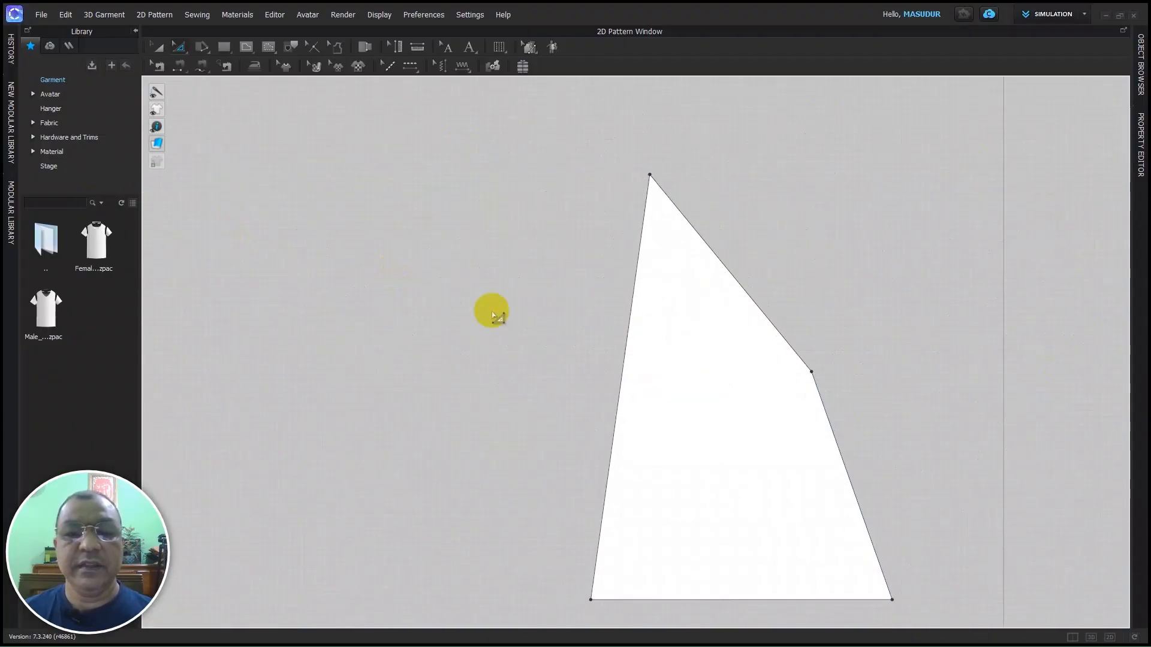
scroll(797, 426, "up", 3)
middle_click_drag(734, 425, 447, 262)
scroll(447, 262, "down", 2)
scroll(450, 254, "up", 1)
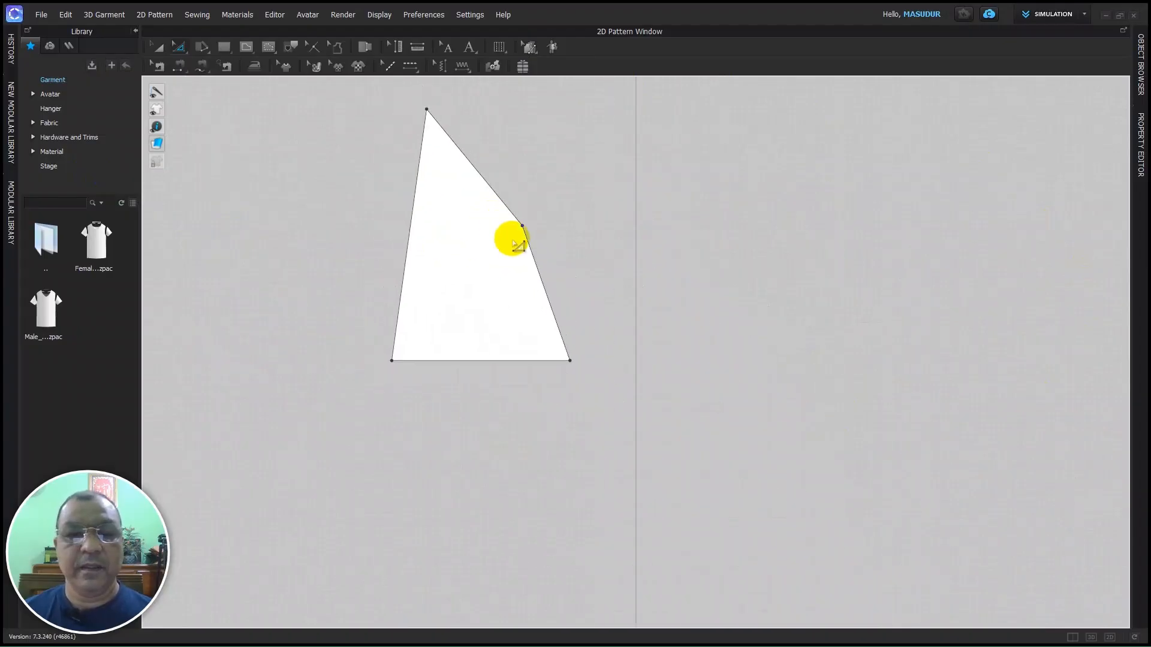
- Pull the middle point on the piece's right side far out to the right and slightly down
left_click(525, 225)
left_click(674, 281)
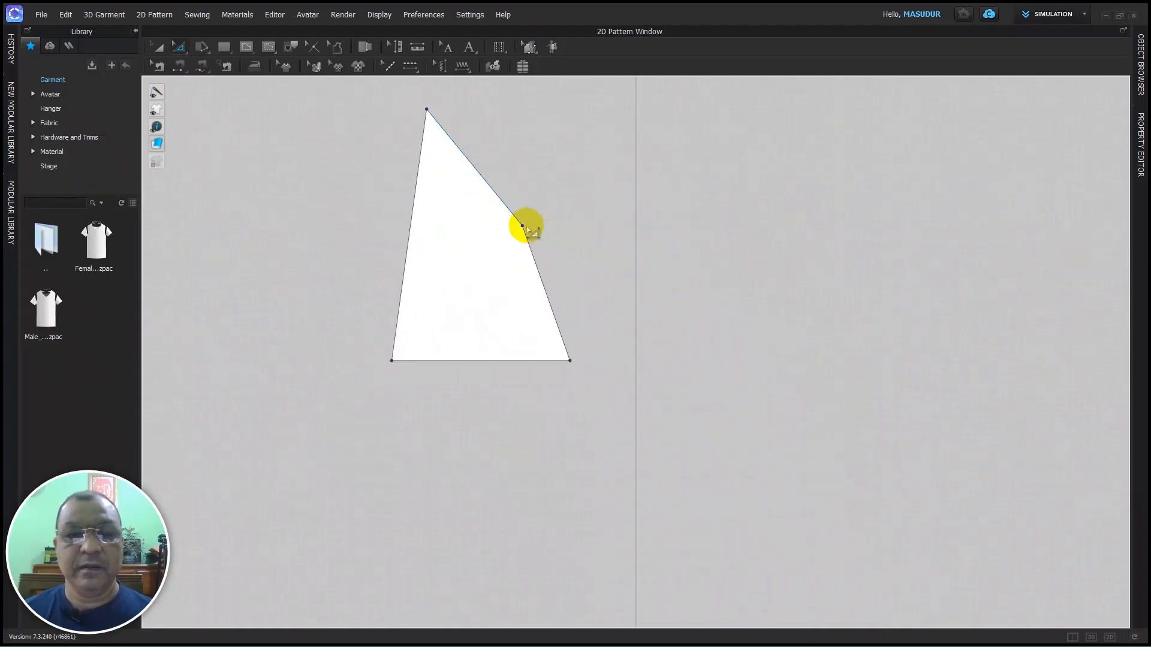
left_click_drag(522, 225, 835, 314)
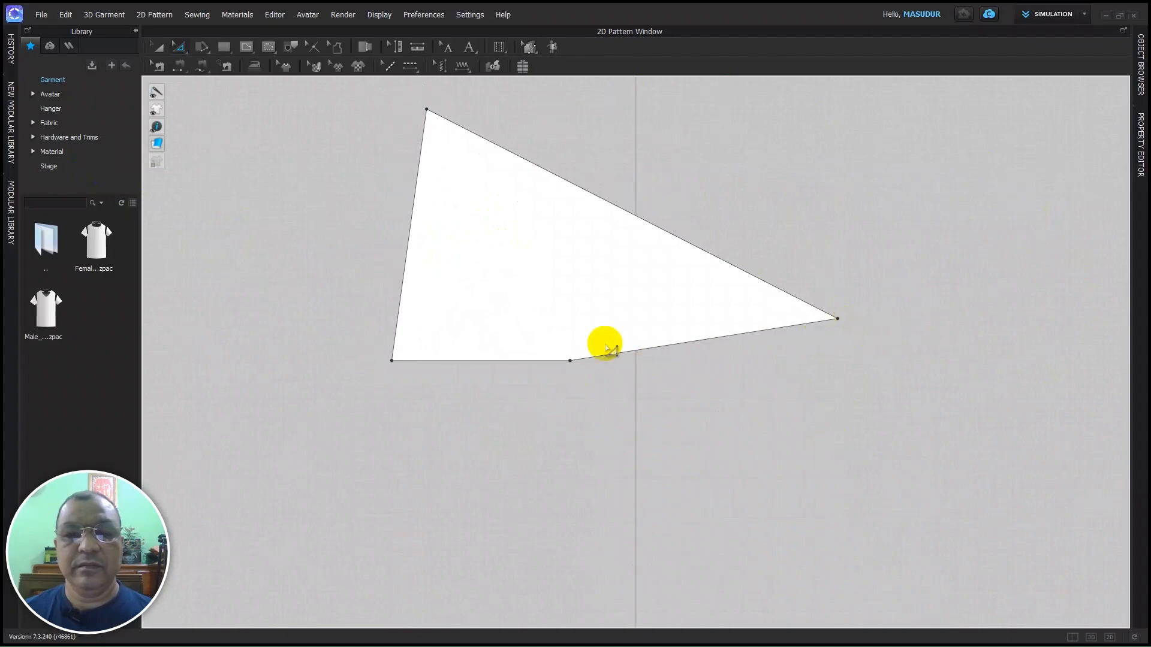
scroll(604, 303, "up", 5)
scroll(604, 302, "down", 5)
middle_click_drag(586, 447, 581, 420)
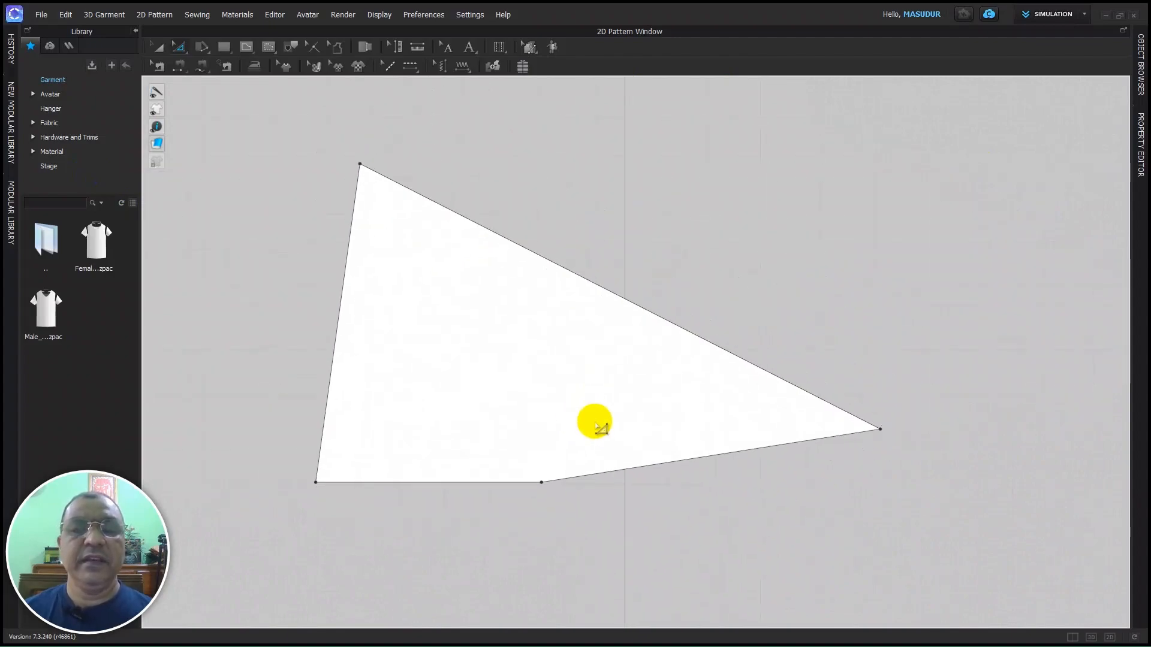
scroll(584, 383, "down", 2)
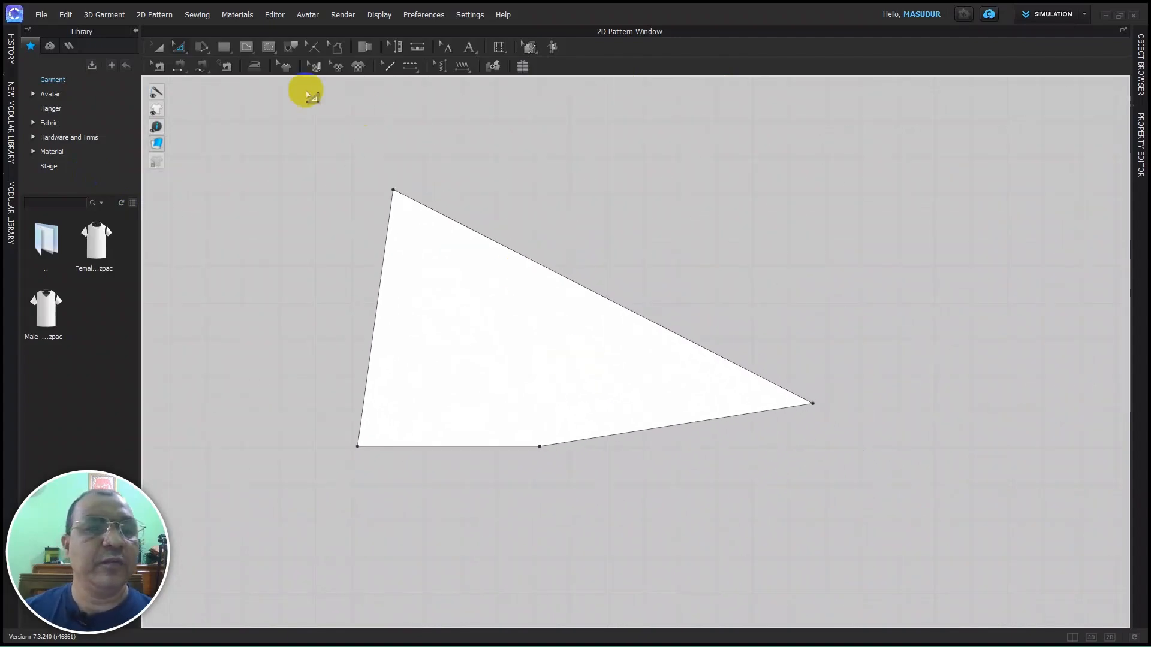
- Try to box-select the whole pattern piece with the Edit Link tool
left_click(180, 50)
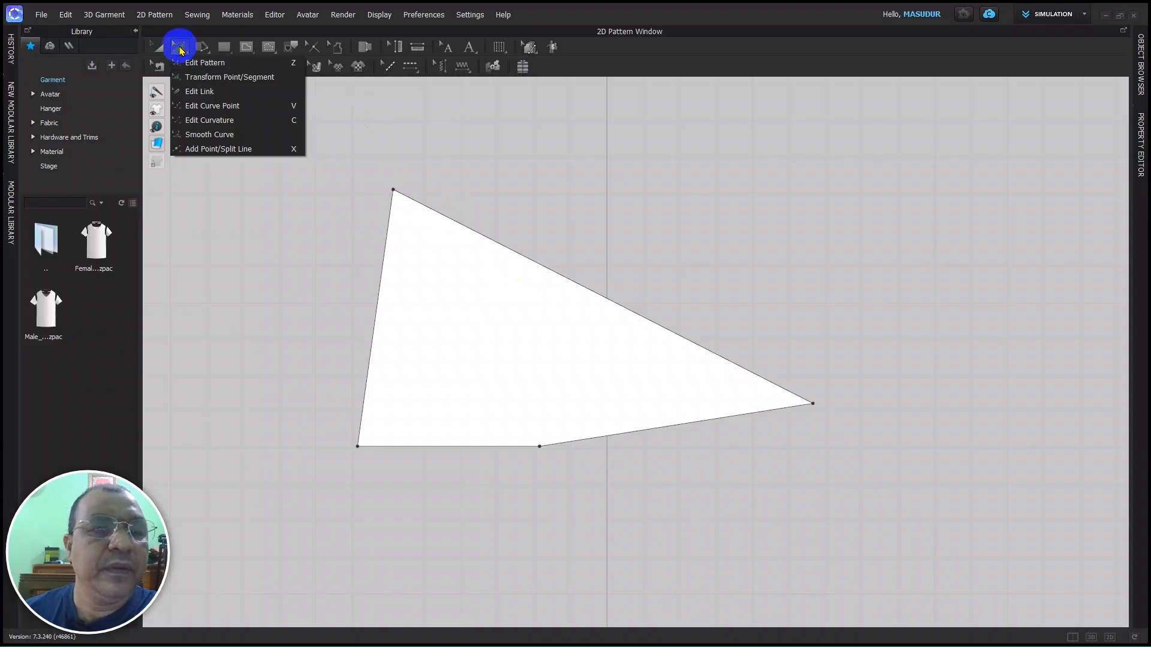
left_click(200, 92)
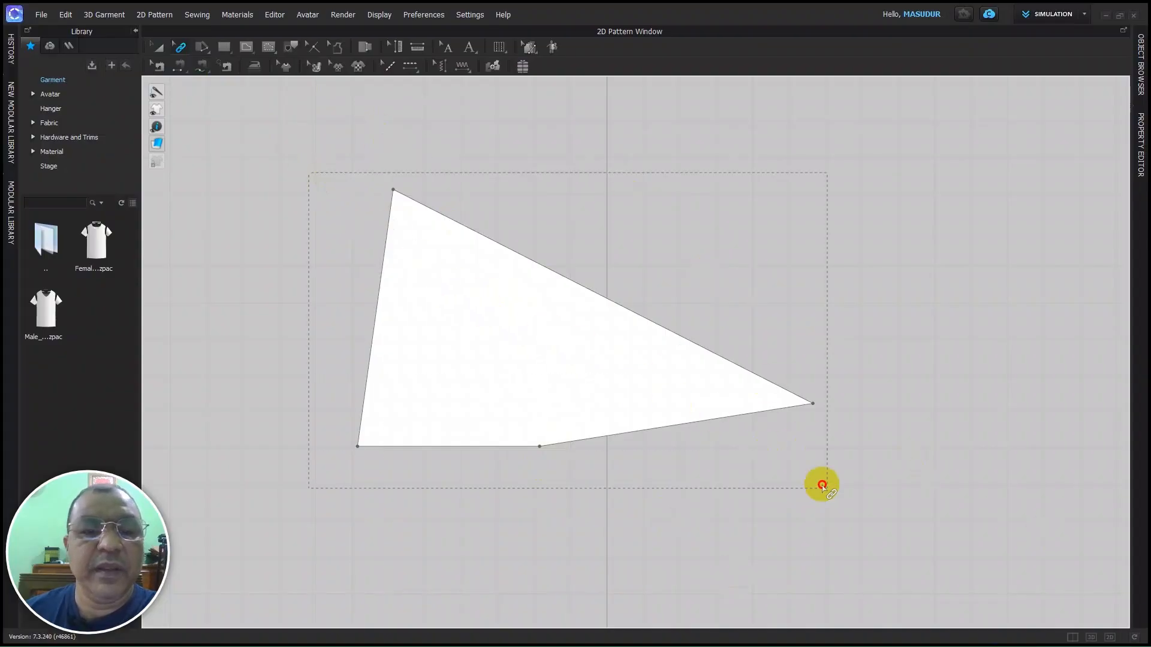
left_click_drag(872, 516, 851, 498)
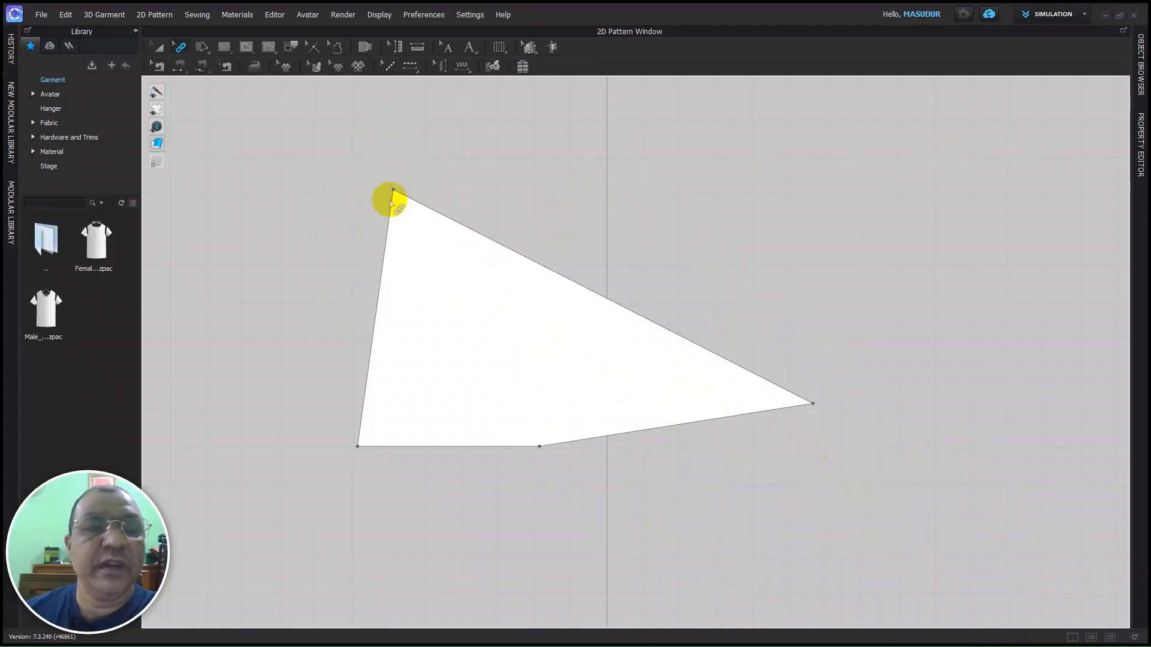
- Switch to Edit Pattern and move the piece's topmost point horizontally to the right
left_click(178, 52)
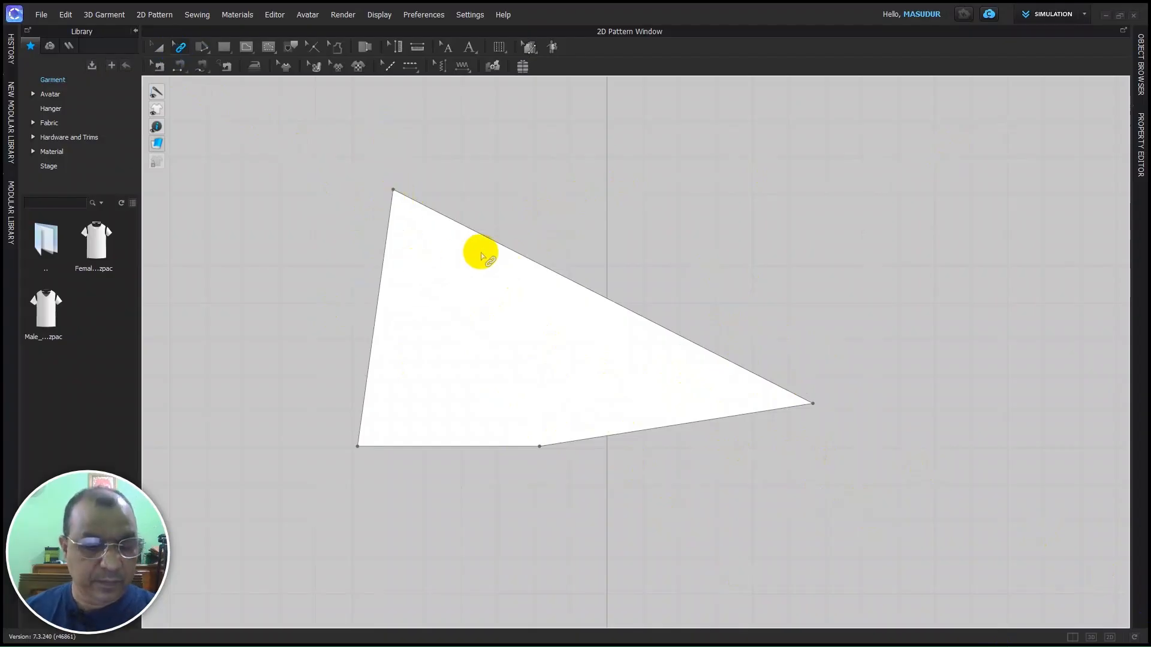
key("z")
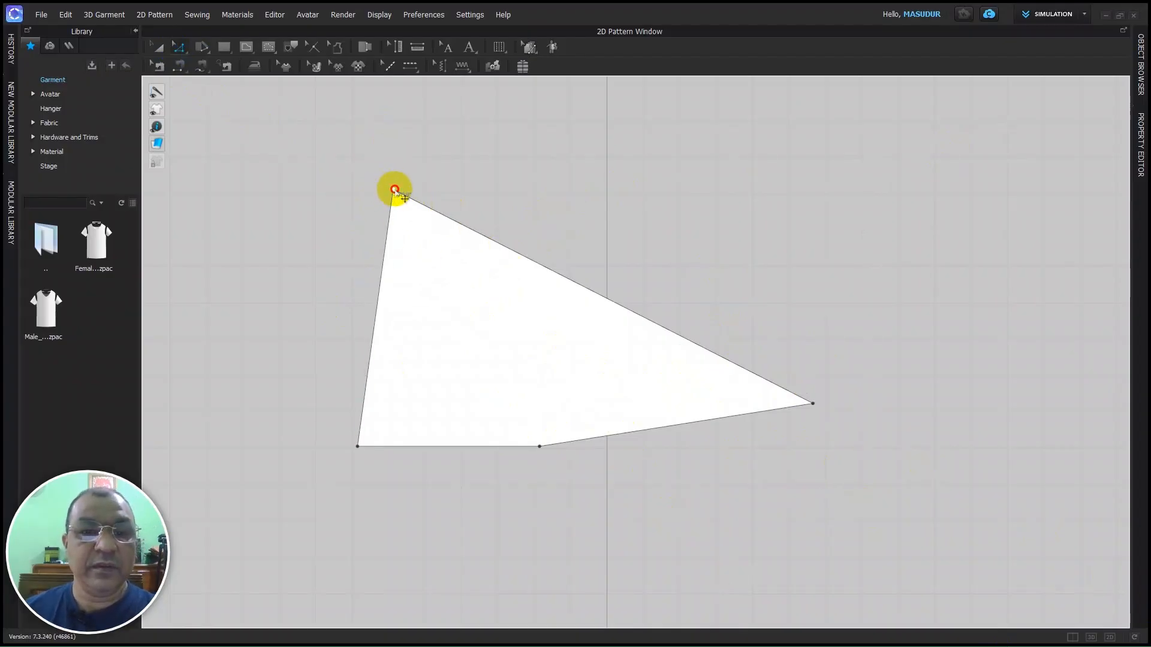
left_click_drag(394, 189, 487, 189)
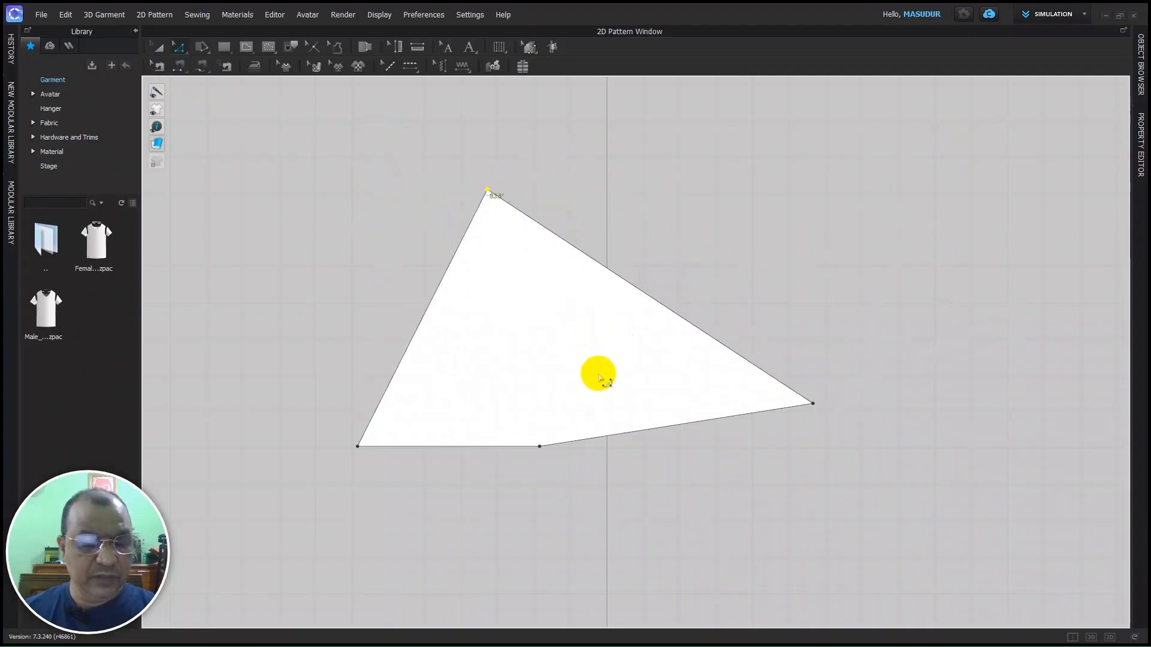
- Select the whole pattern piece with Transform Pattern and reposition it near the centre of the 2D Pattern Window
key("a")
left_click(562, 331)
left_click_drag(563, 331, 606, 344)
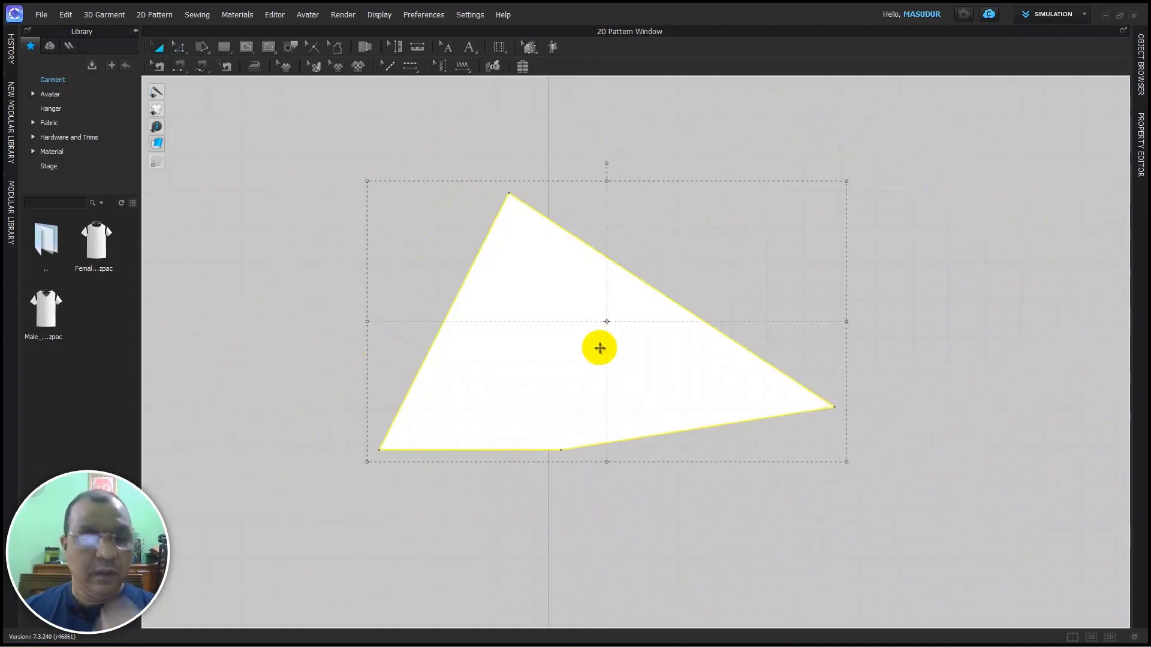
left_click_drag(547, 267, 543, 326)
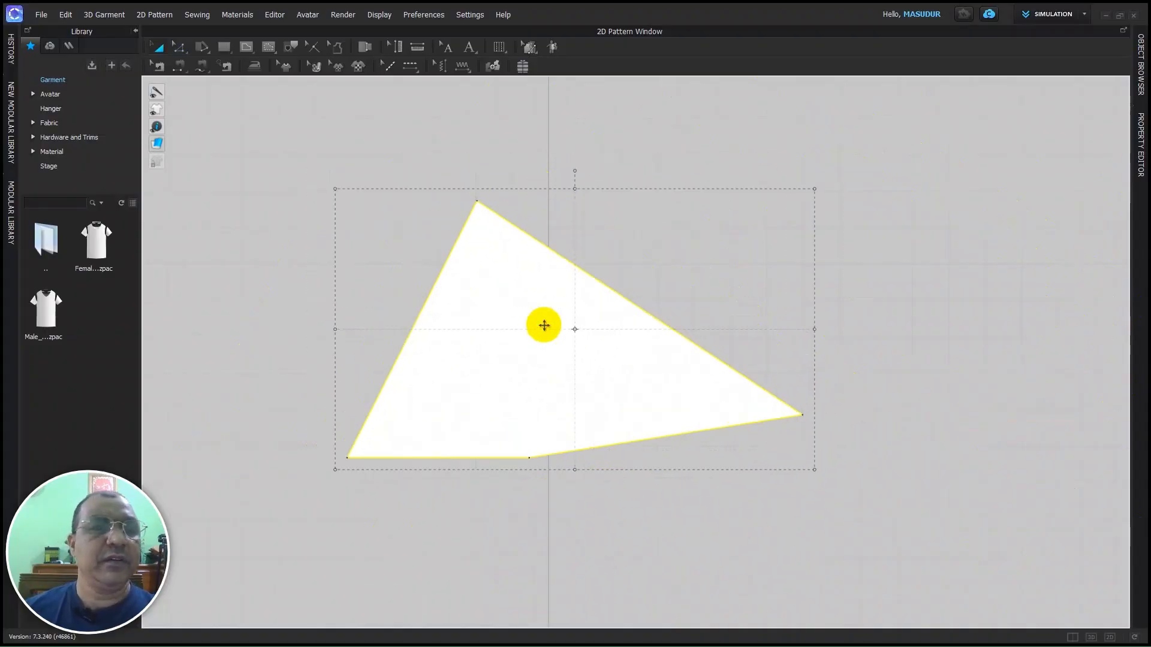
- With Edit Curve Point, bulge the long upper-right edge upward and the lower-right edge downward into outward curves
left_click(181, 50)
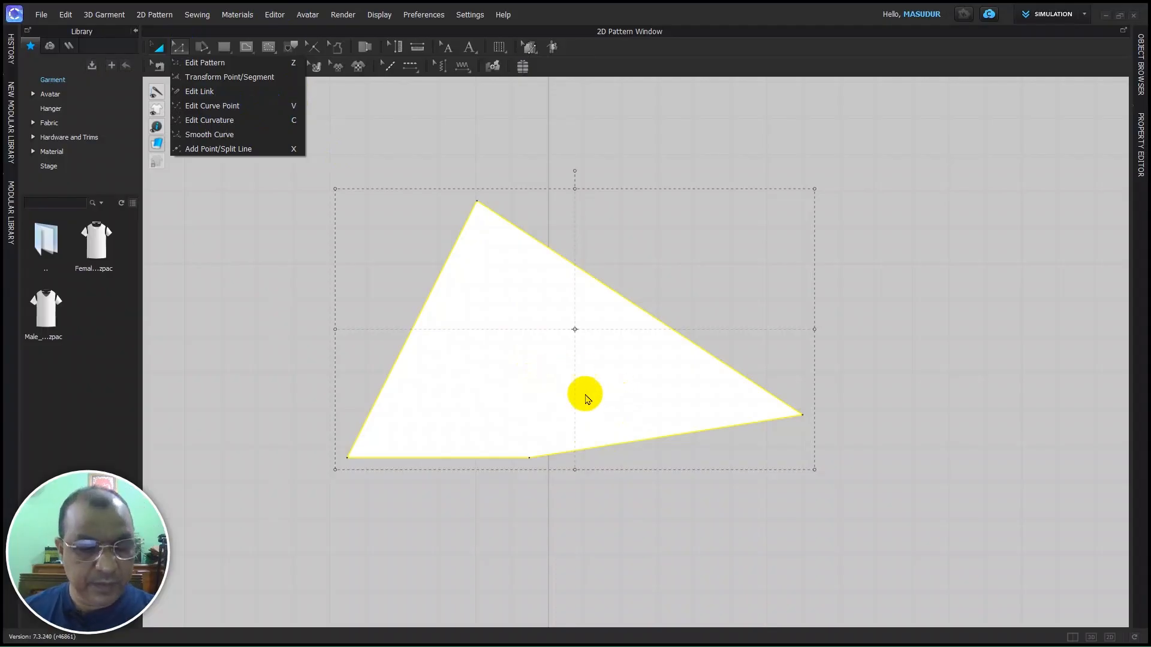
left_click(722, 414)
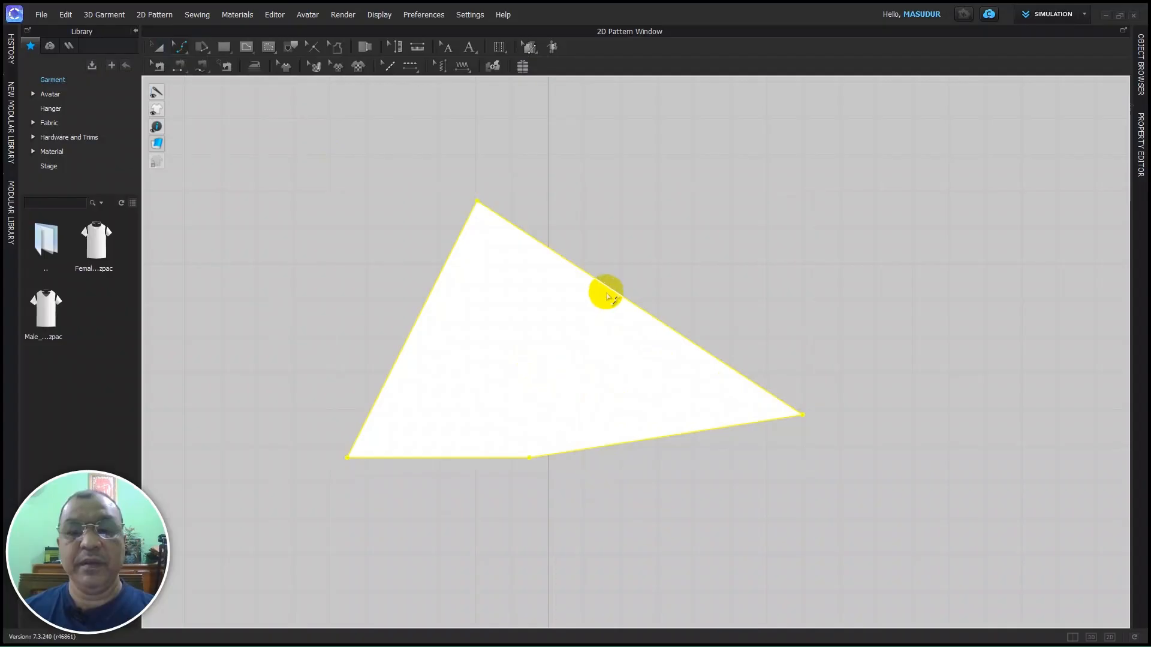
left_click_drag(607, 288, 690, 157)
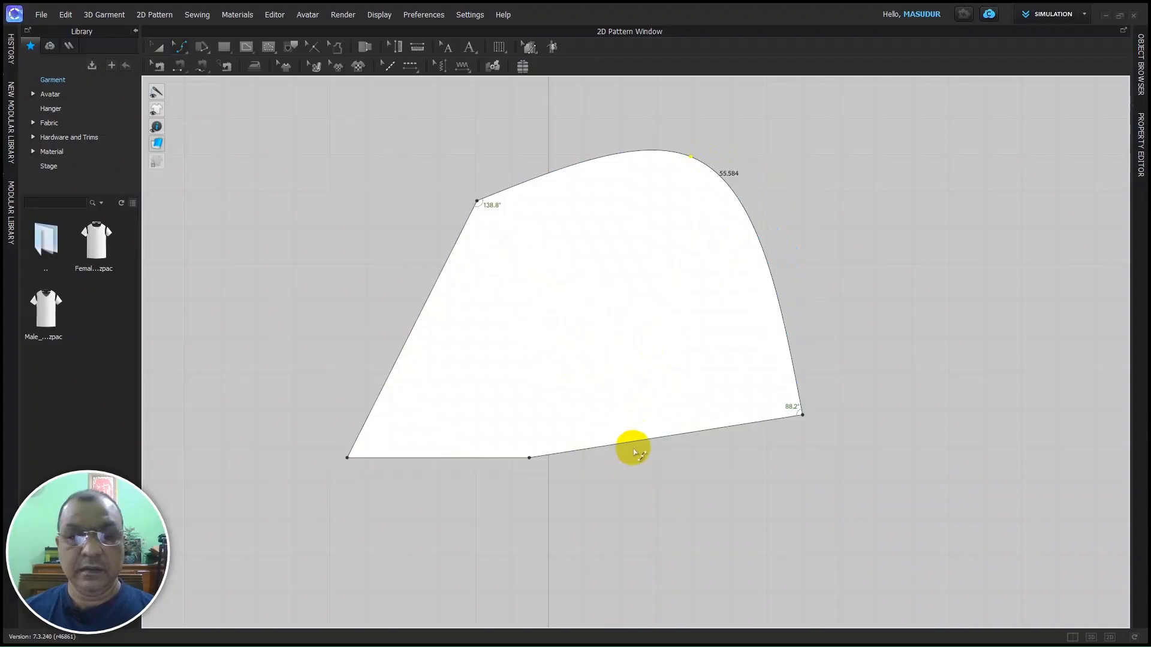
left_click_drag(640, 442, 754, 534)
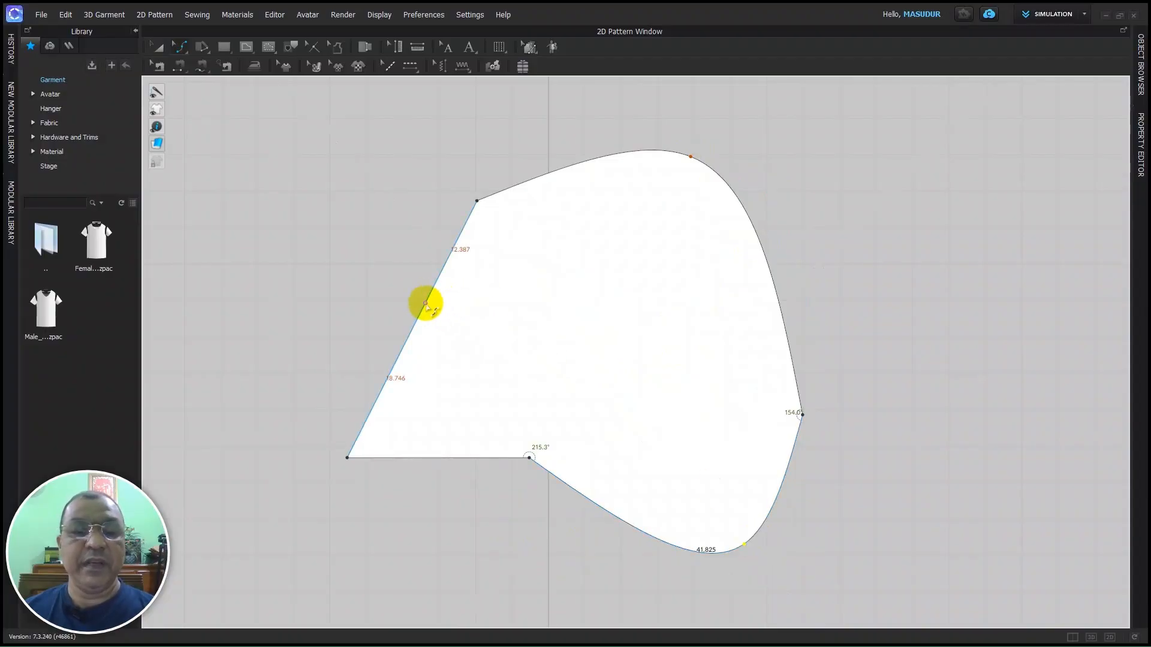
- Bend the piece's left edge outward with a curve point and adjust the curve points on the left and upper-right curves
left_click_drag(426, 304, 310, 301)
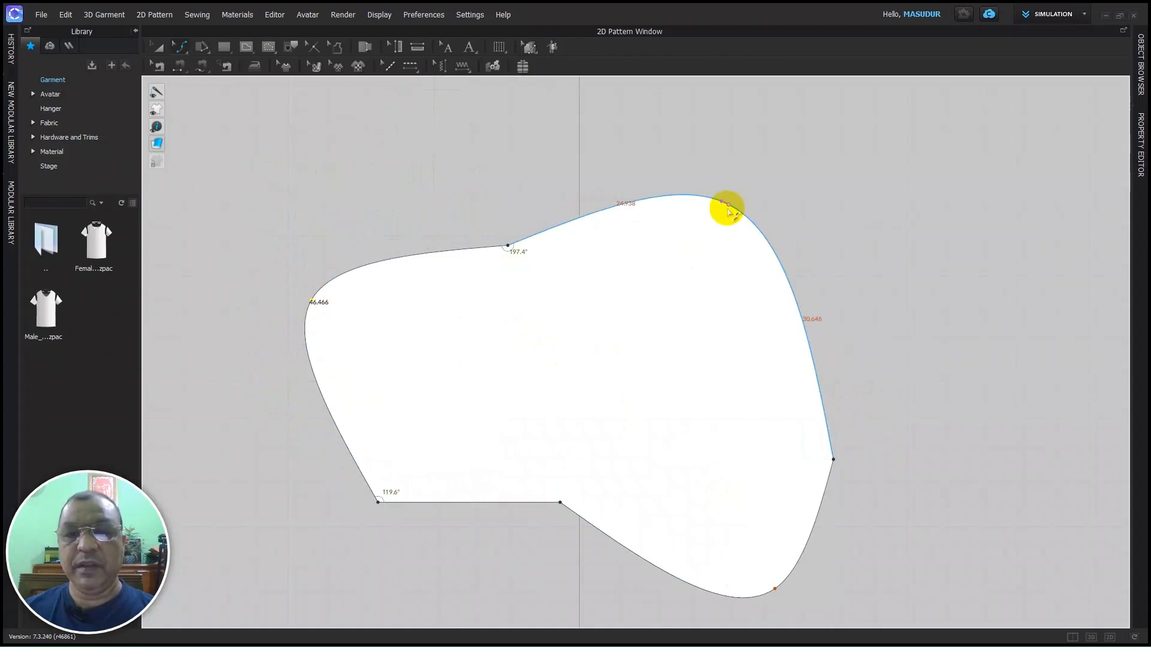
left_click_drag(719, 202, 744, 278)
scroll(681, 540, "up", 5)
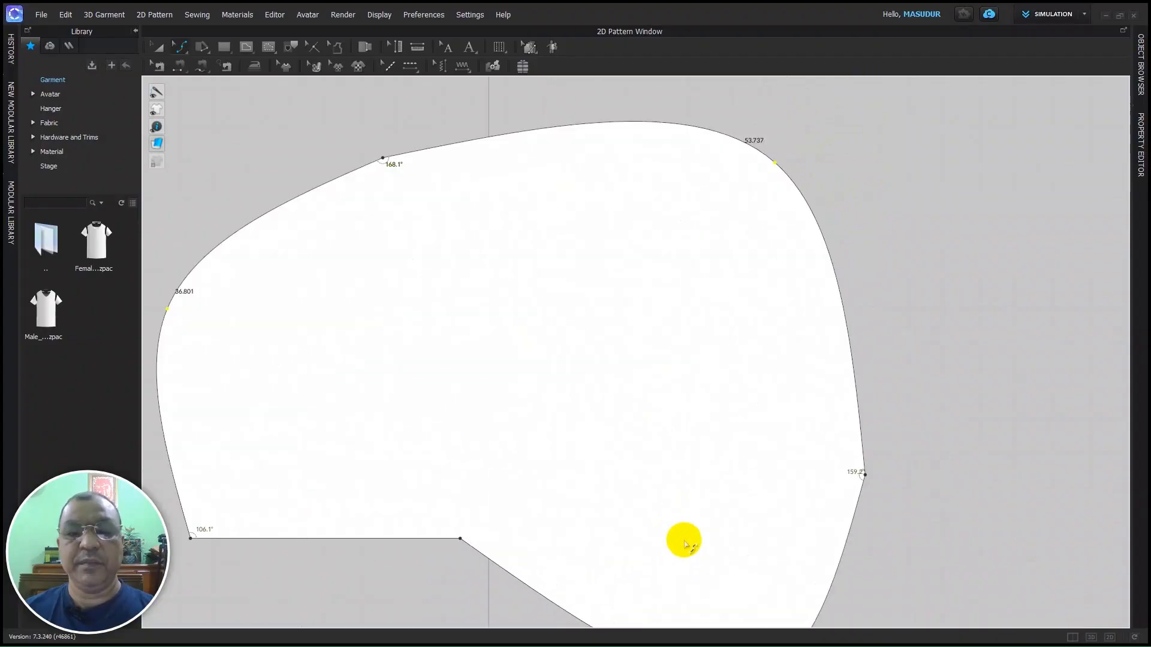
scroll(694, 484, "down", 4)
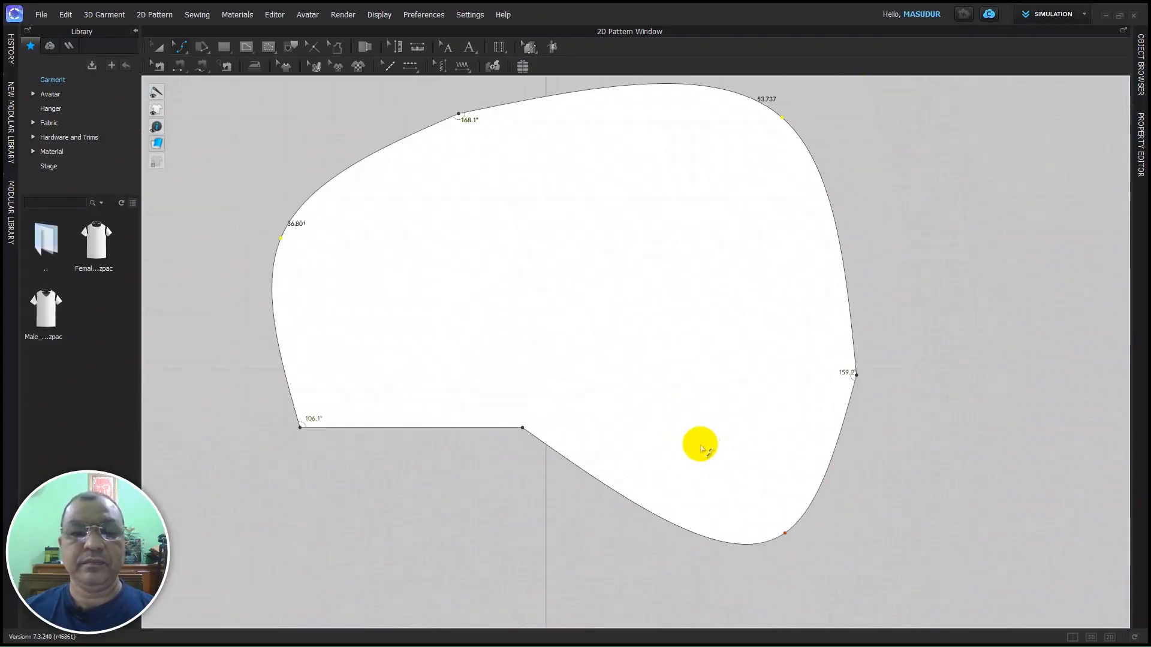
scroll(692, 447, "down", 2)
scroll(690, 448, "up", 3)
middle_click_drag(668, 473, 660, 527)
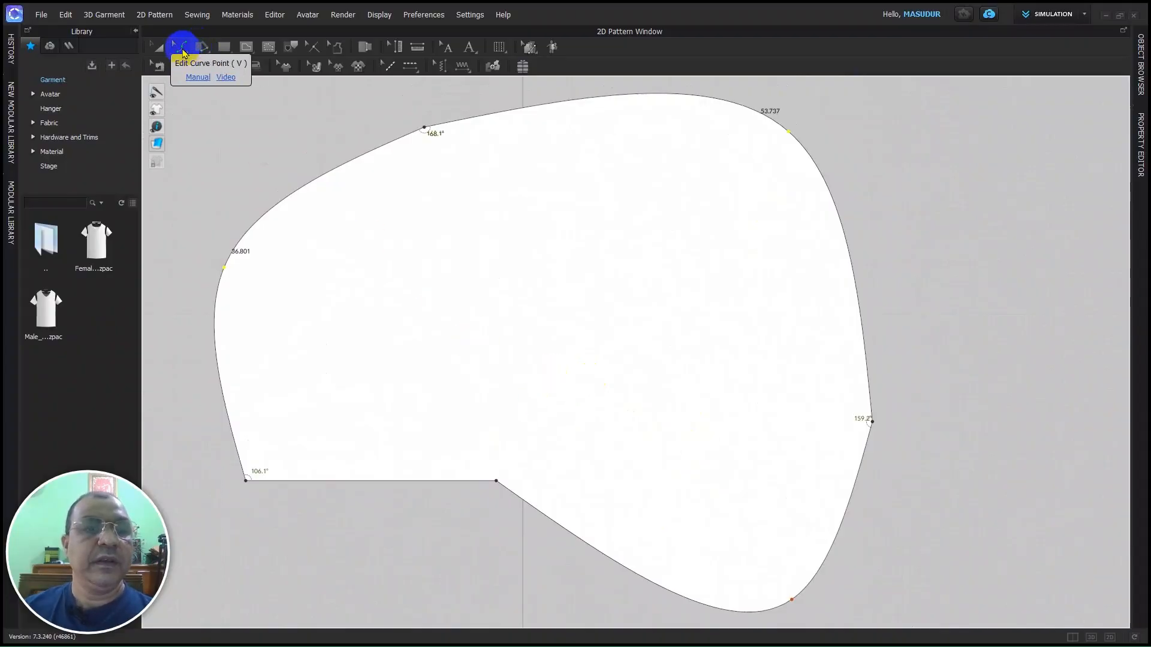
- Switch to Edit Curvature and pull the upper-right curve farther out to the right
left_click(183, 50)
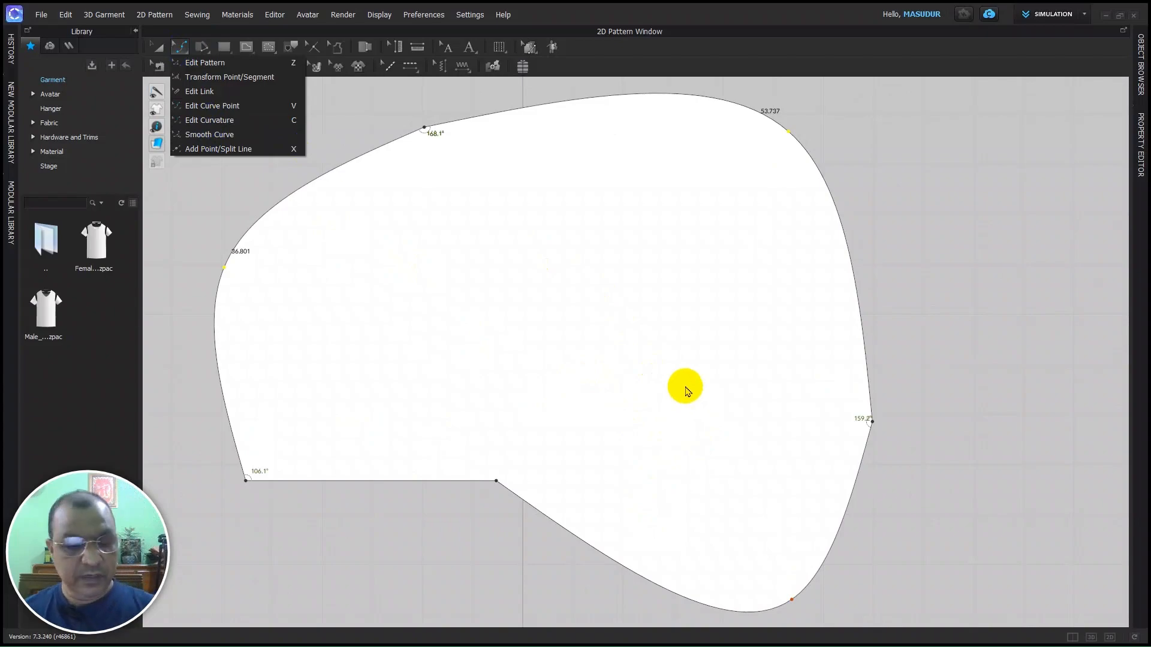
left_click(689, 386)
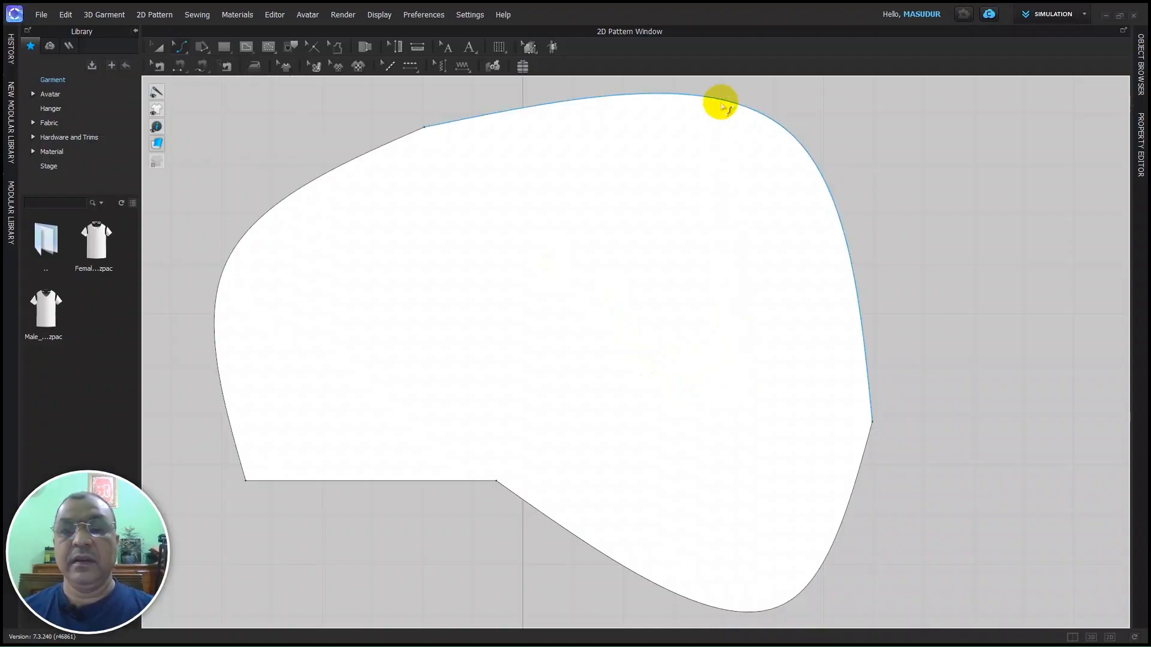
left_click_drag(722, 99, 854, 279)
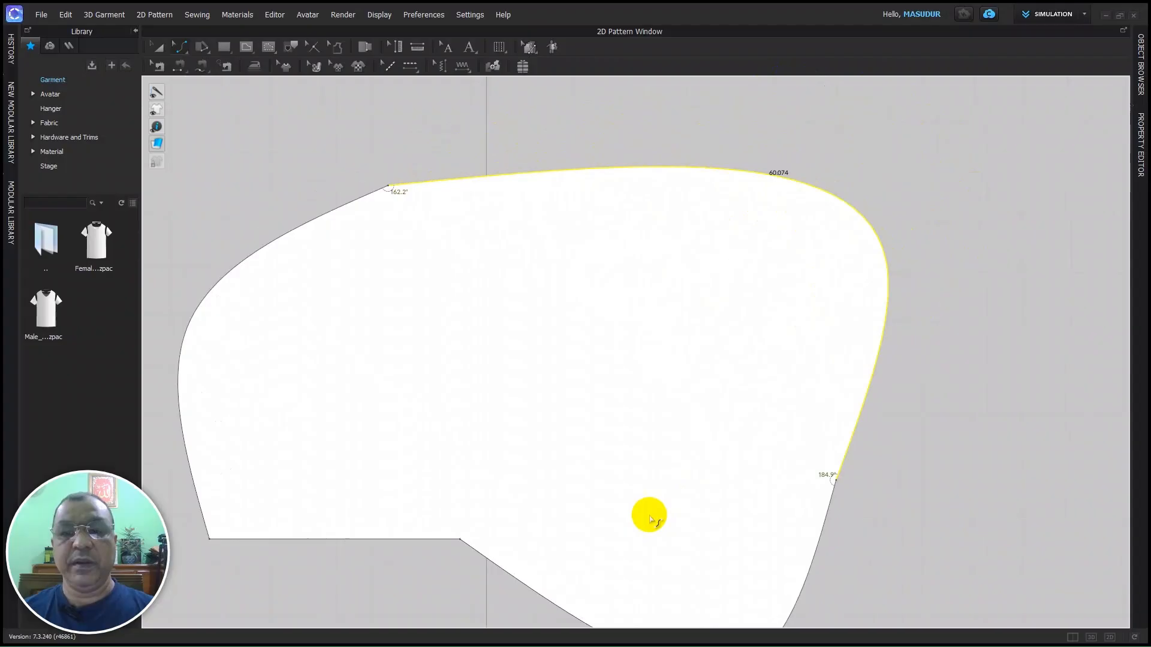
scroll(659, 520, "up", 5)
scroll(670, 530, "up", 3)
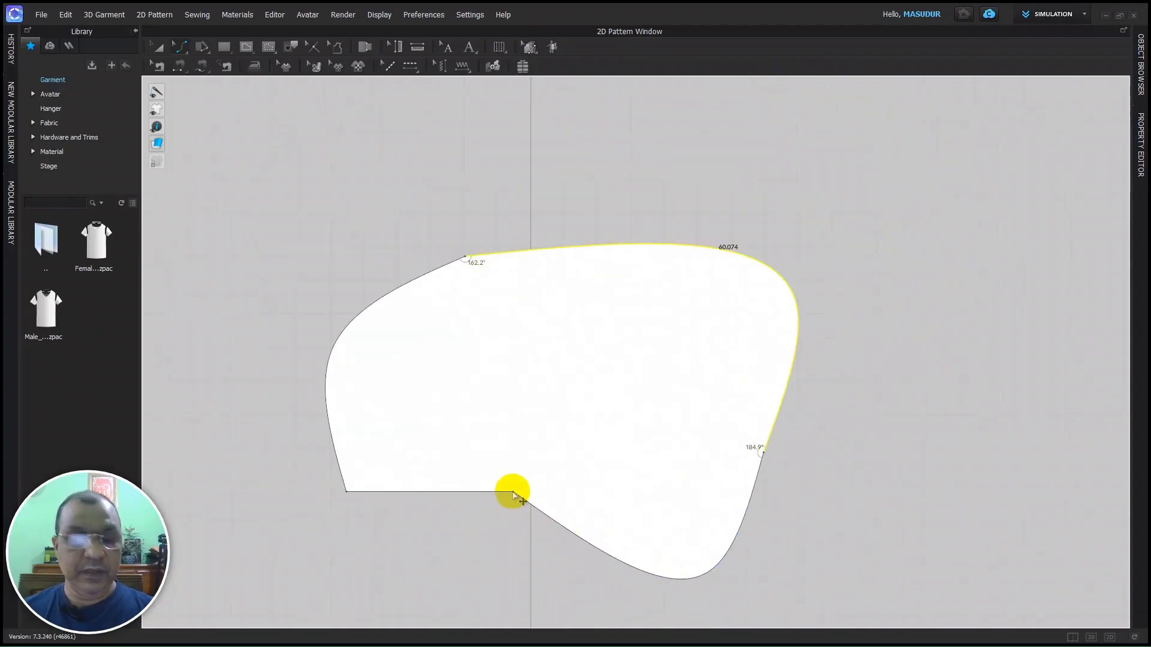
- Arch the short straight bottom edge upward into the piece and bulge the left curve toward the upper left
left_click_drag(514, 490, 538, 465)
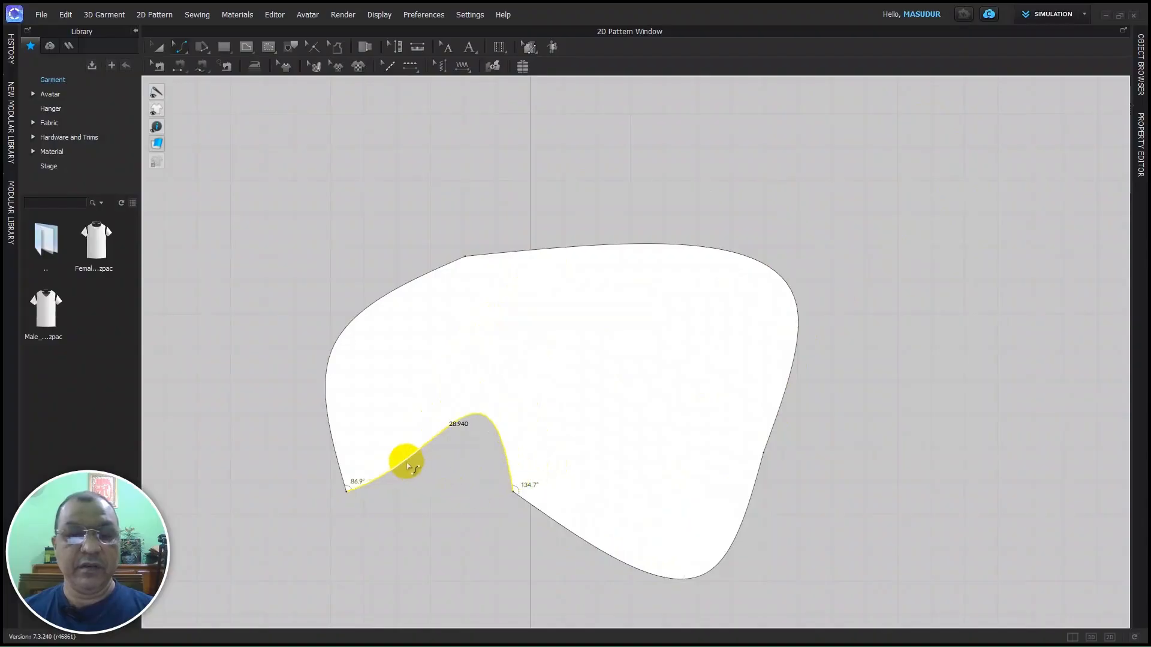
left_click_drag(407, 466, 347, 397)
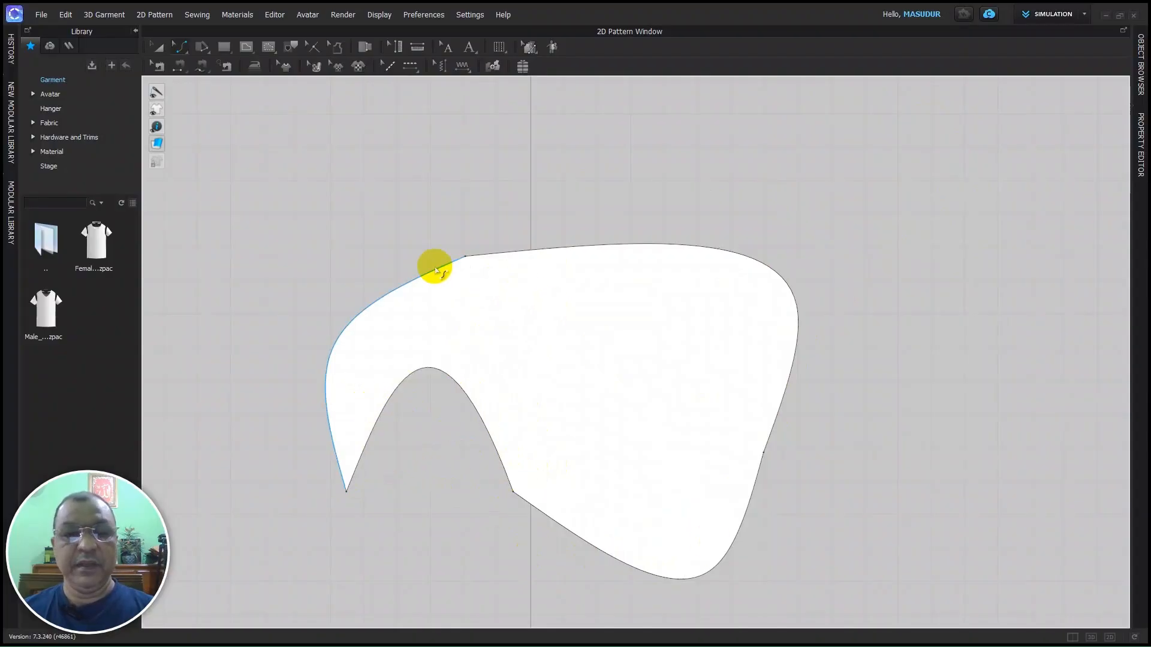
left_click_drag(415, 278, 282, 146)
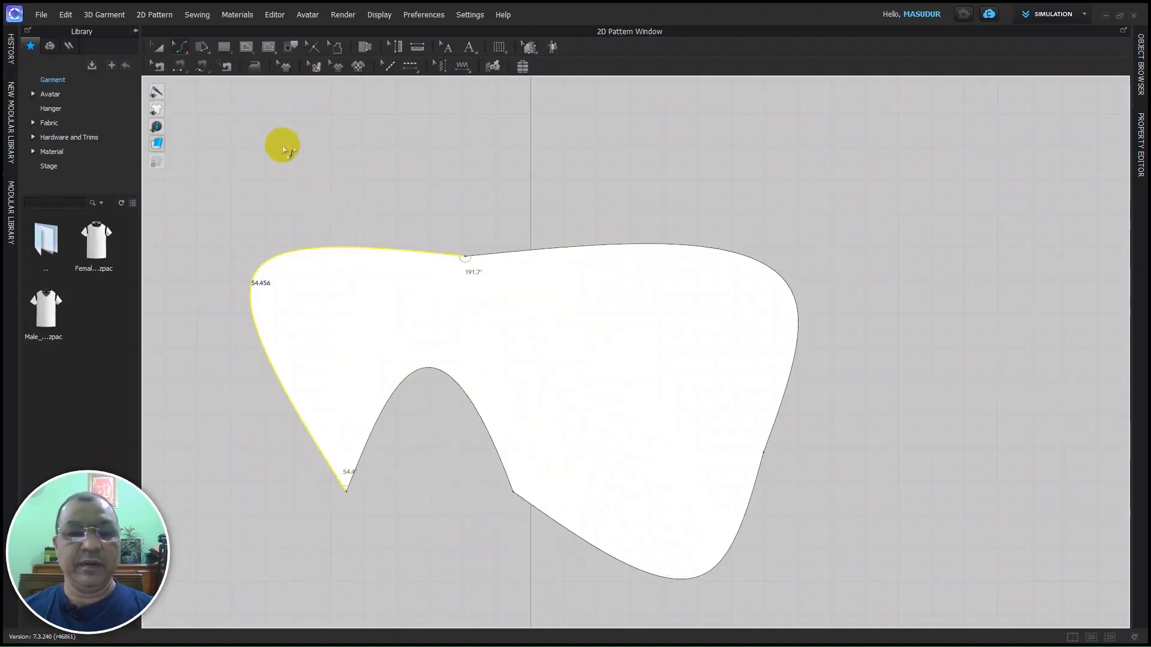
- Stretch the piece's upper-left curve upward and farther left, and pull the upper-right curve far out to the right
left_click_drag(465, 258, 467, 168)
left_click_drag(467, 256, 497, 196)
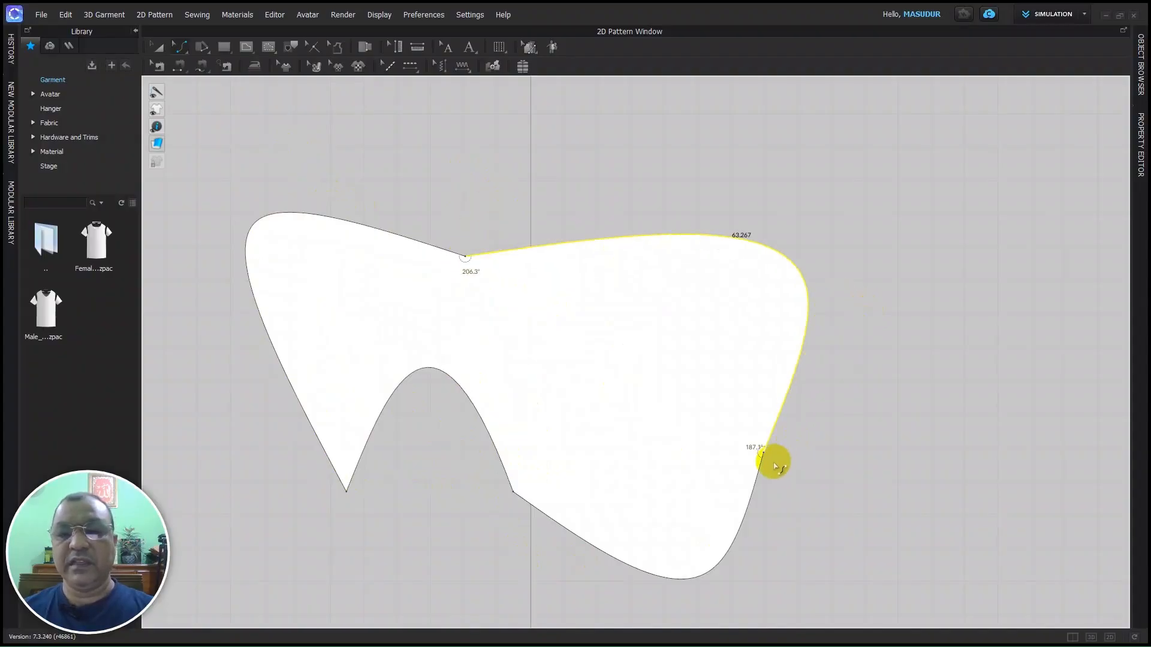
left_click_drag(762, 450, 905, 443)
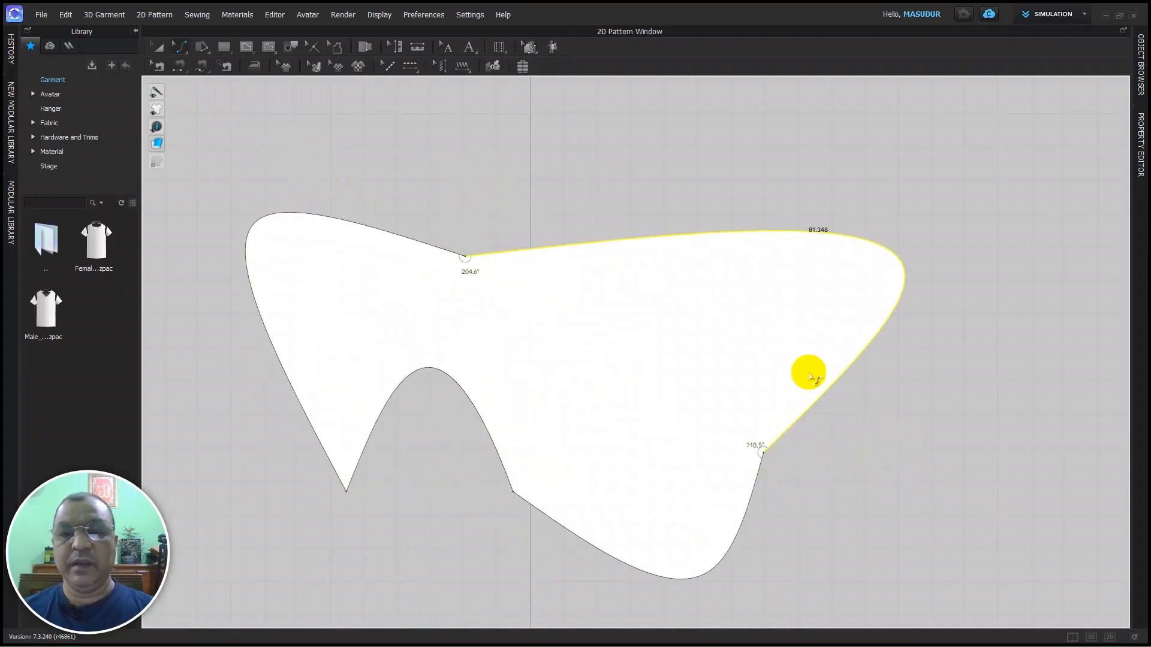
left_click_drag(467, 258, 458, 195)
left_click_drag(467, 259, 490, 199)
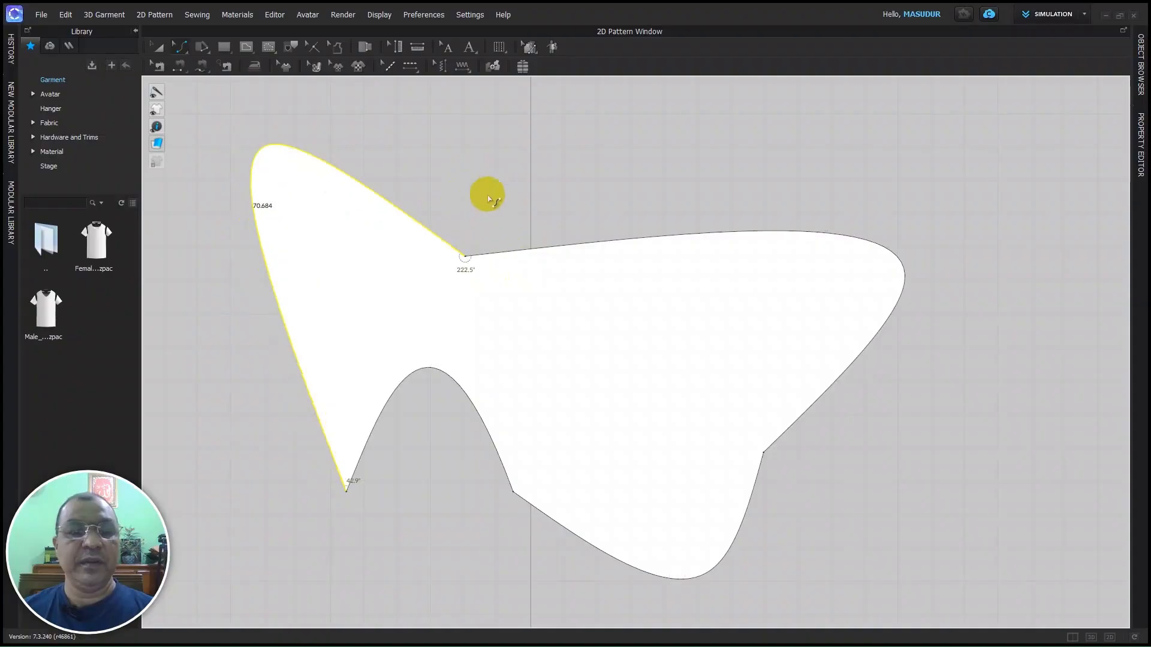
left_click_drag(467, 259, 341, 377)
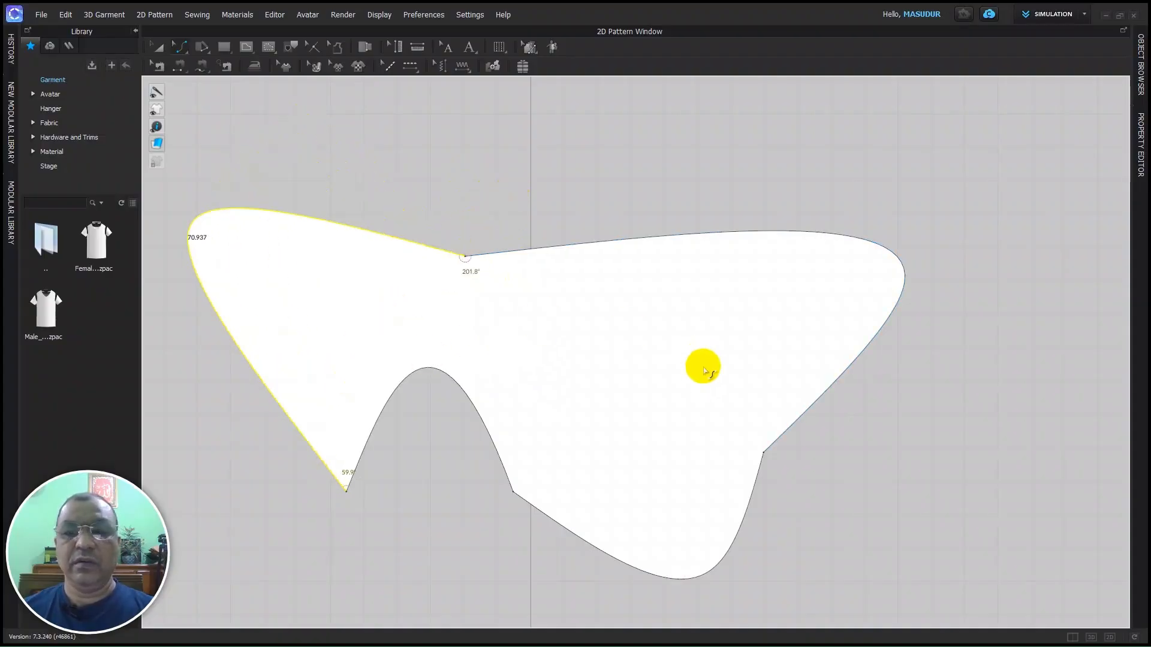
- Extend the upper-right curve farther right and slightly down, and raise its upper side a little
scroll(586, 429, "down", 2)
scroll(570, 447, "up", 2)
scroll(569, 462, "down", 1)
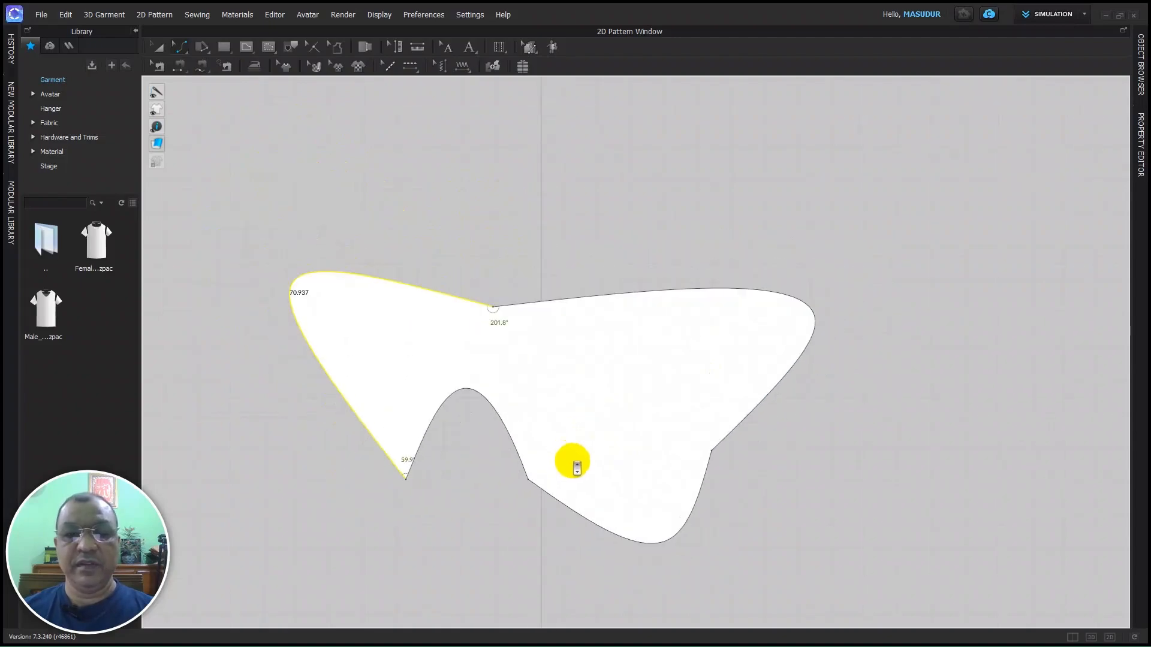
scroll(584, 474, "up", 2)
scroll(595, 481, "down", 2)
scroll(598, 487, "up", 2)
middle_click_drag(609, 485, 671, 466)
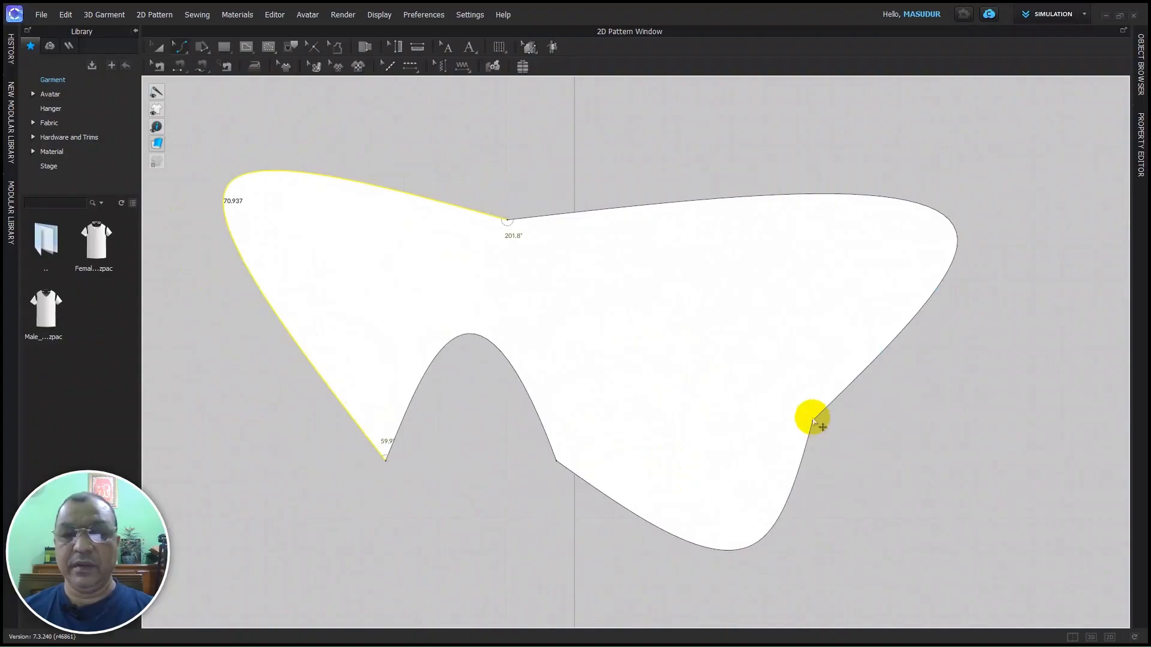
left_click_drag(813, 420, 887, 466)
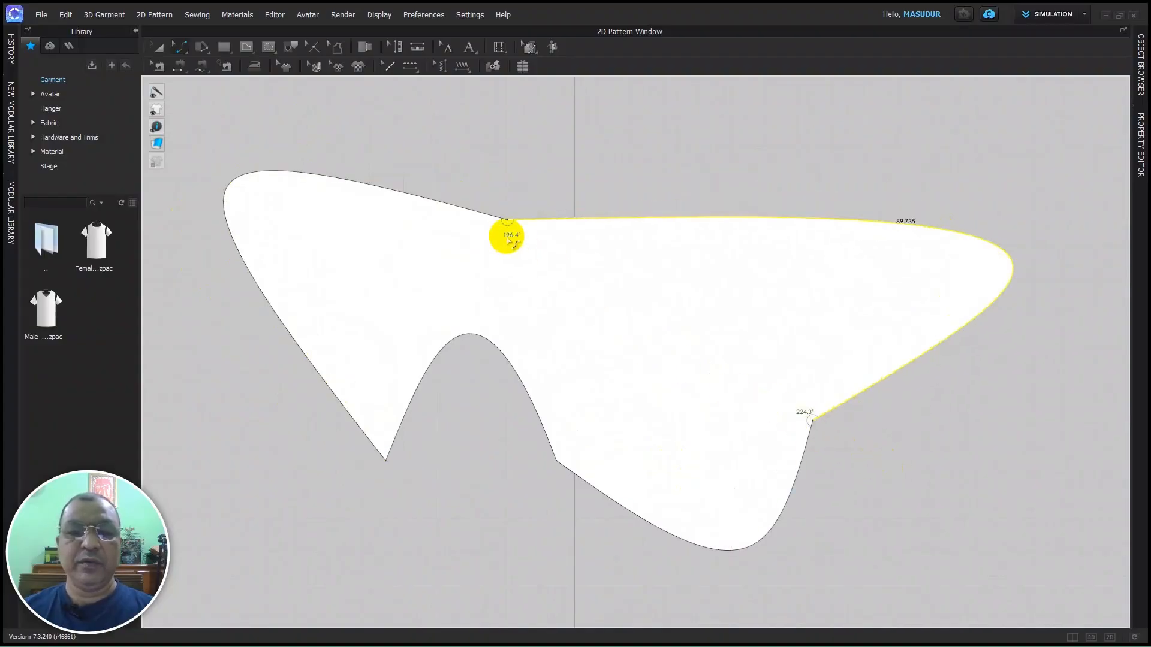
left_click_drag(508, 220, 517, 183)
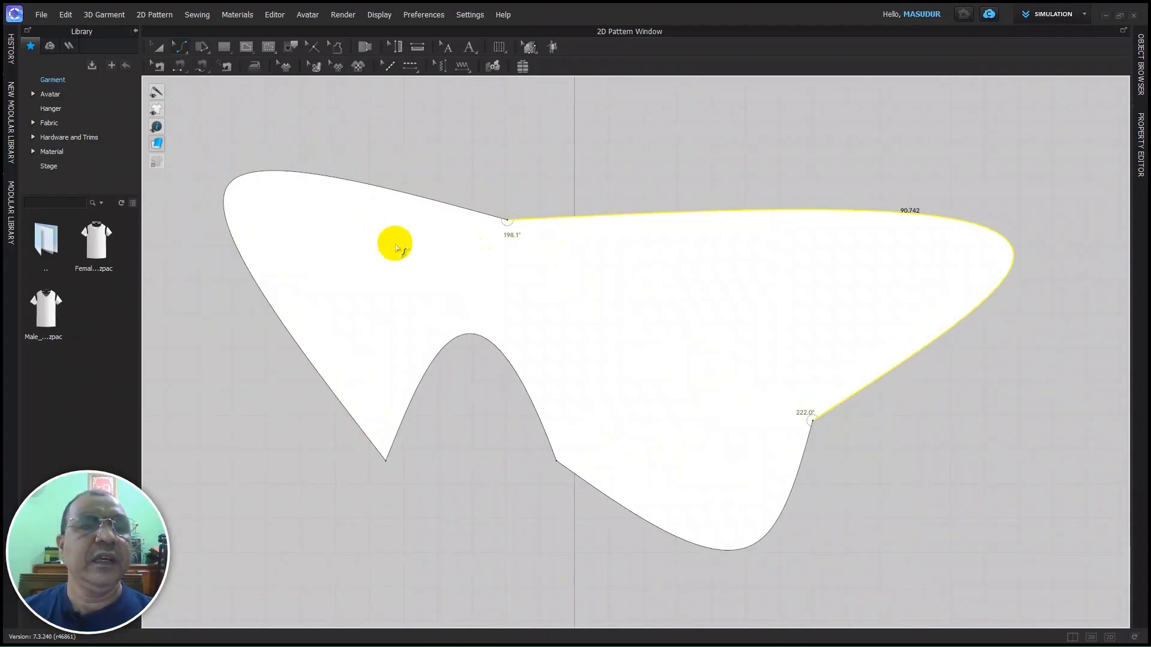
- Switch from Edit Curvature to the Smooth Curve tool
left_click(180, 66)
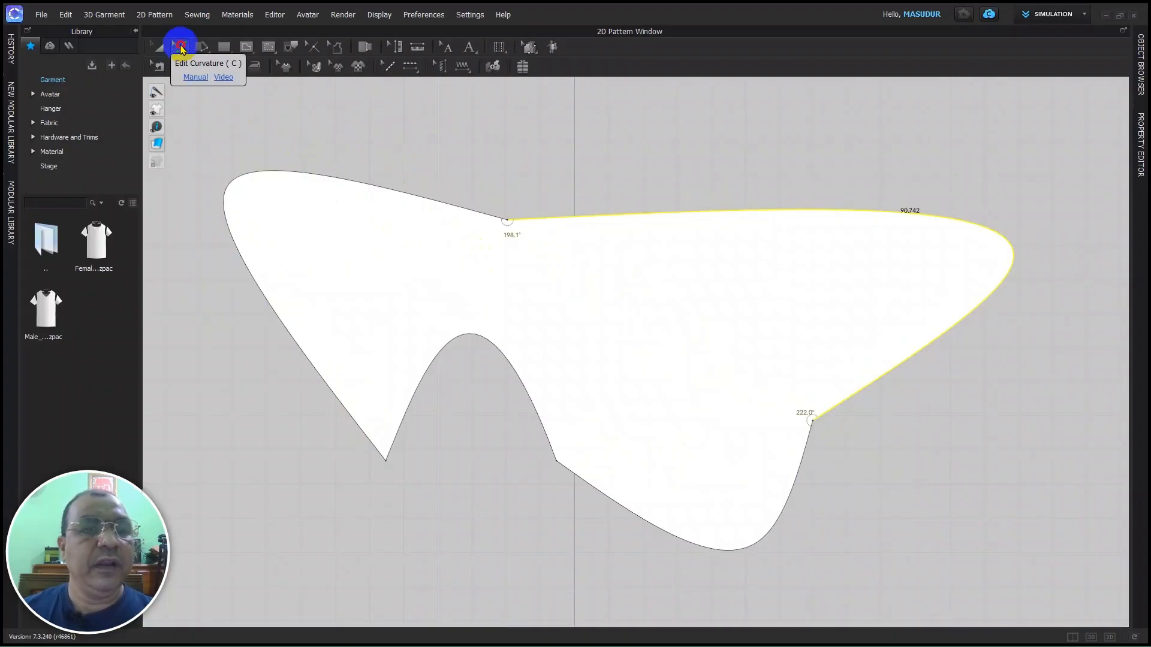
left_click(182, 48)
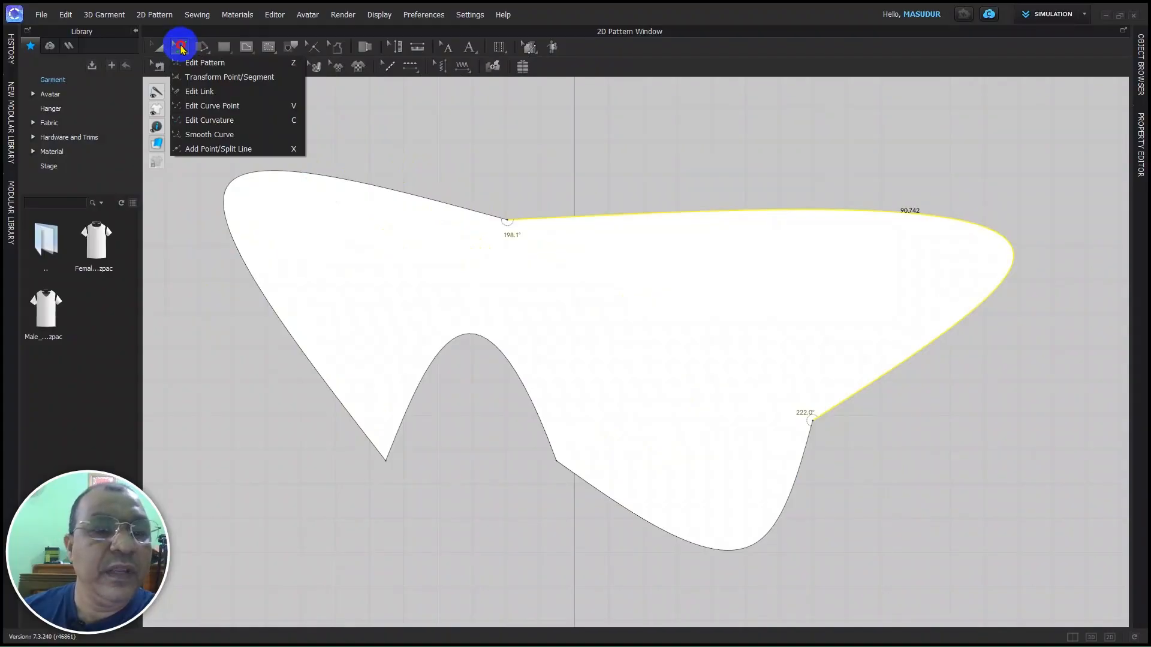
left_click(215, 137)
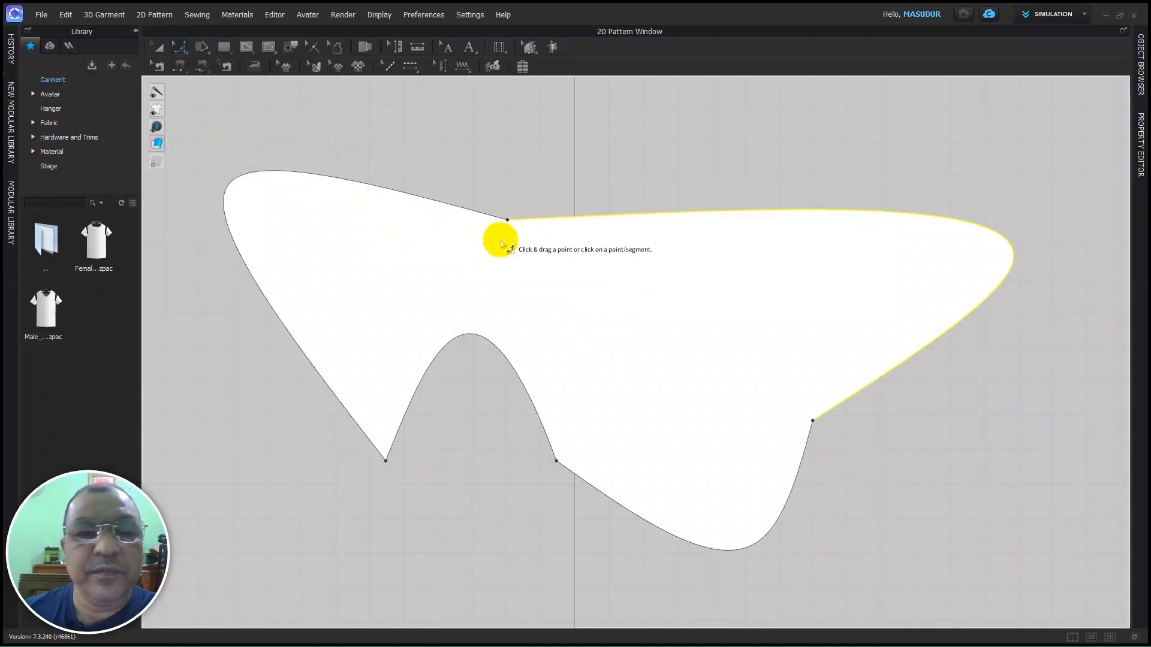
- Try smoothing the corner in the middle of the piece's upper edge and undo the rounding
left_click_drag(507, 219, 493, 164)
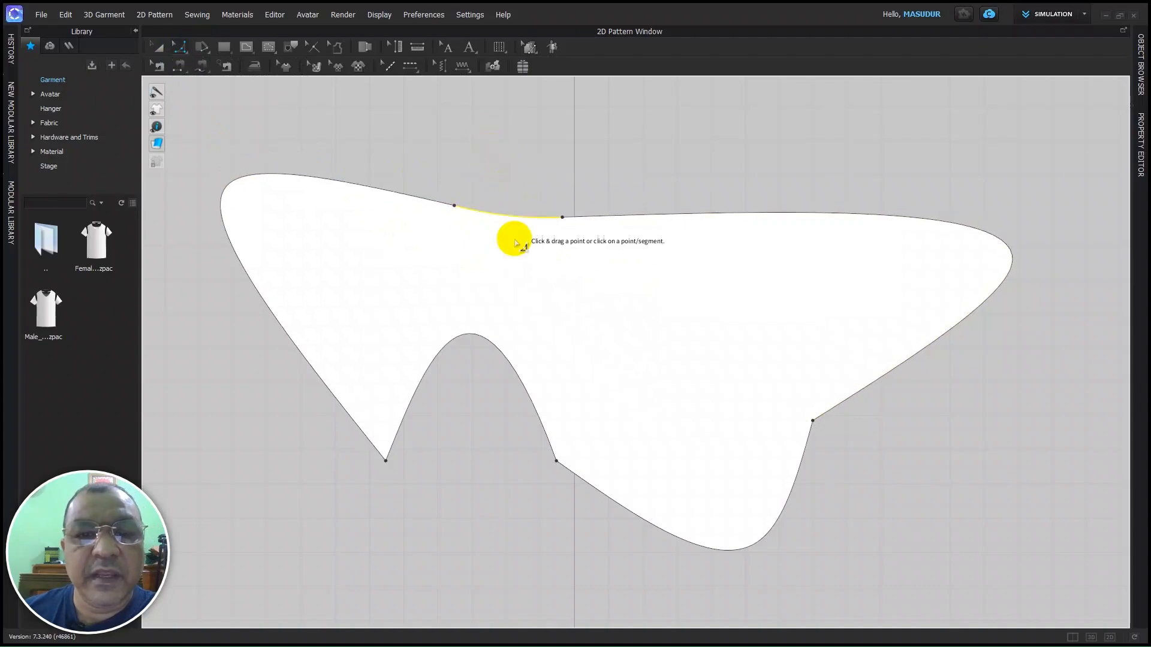
left_click(504, 215)
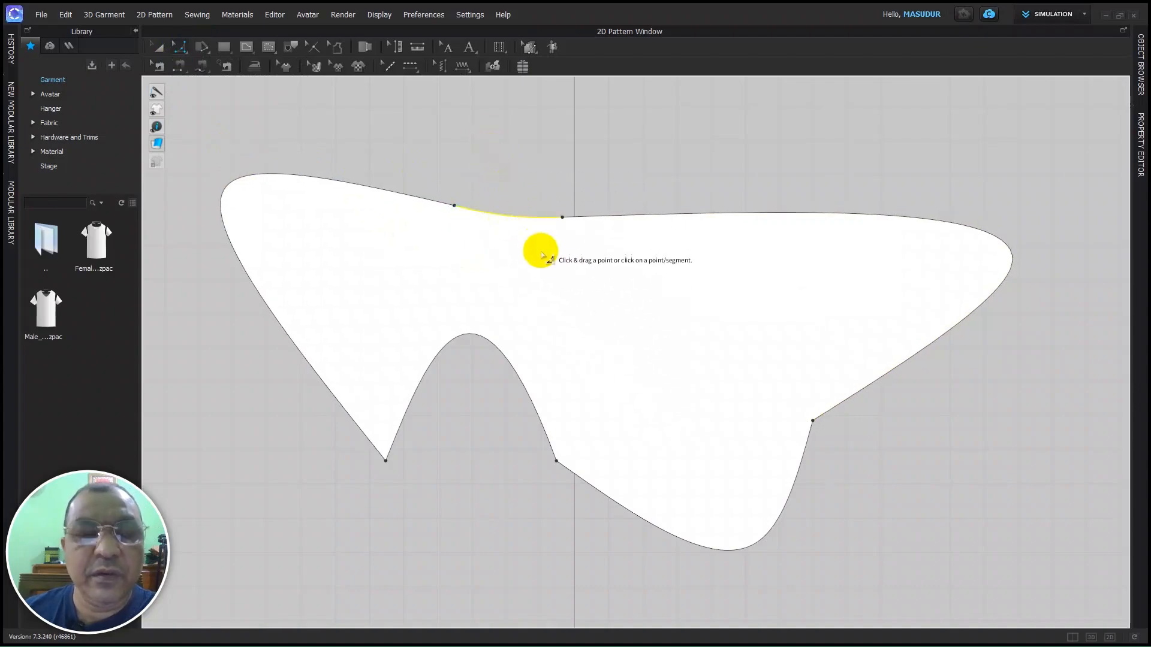
key("ctrl+z")
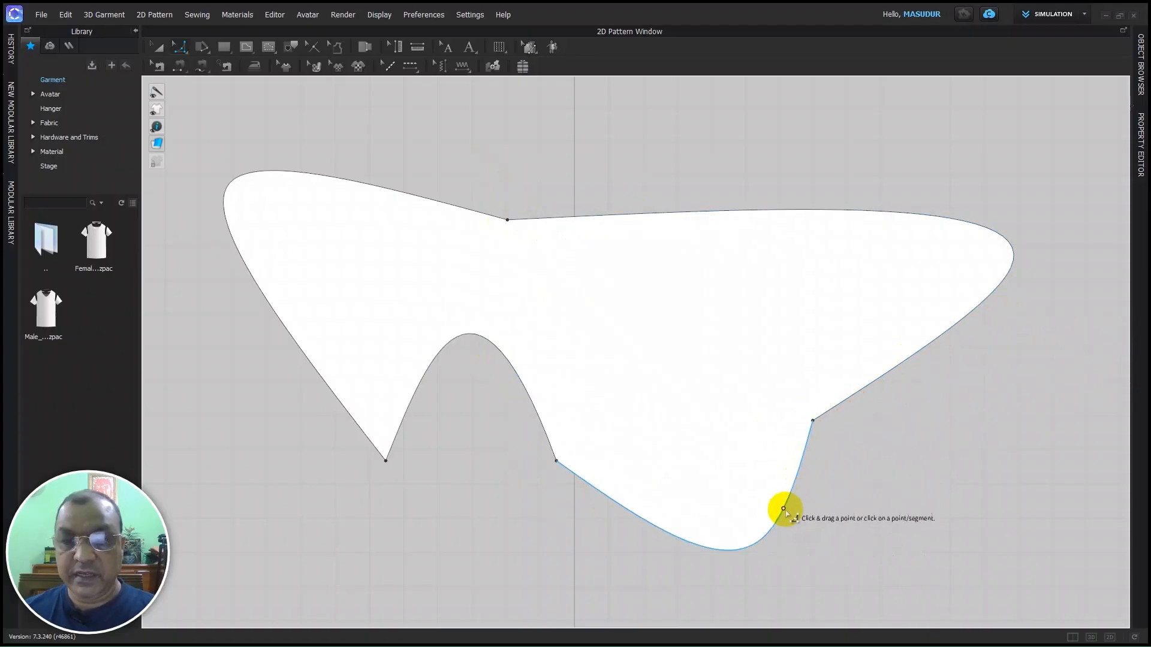
- Smooth the inward corner on the piece's right side into a rounded curve
left_click(814, 423)
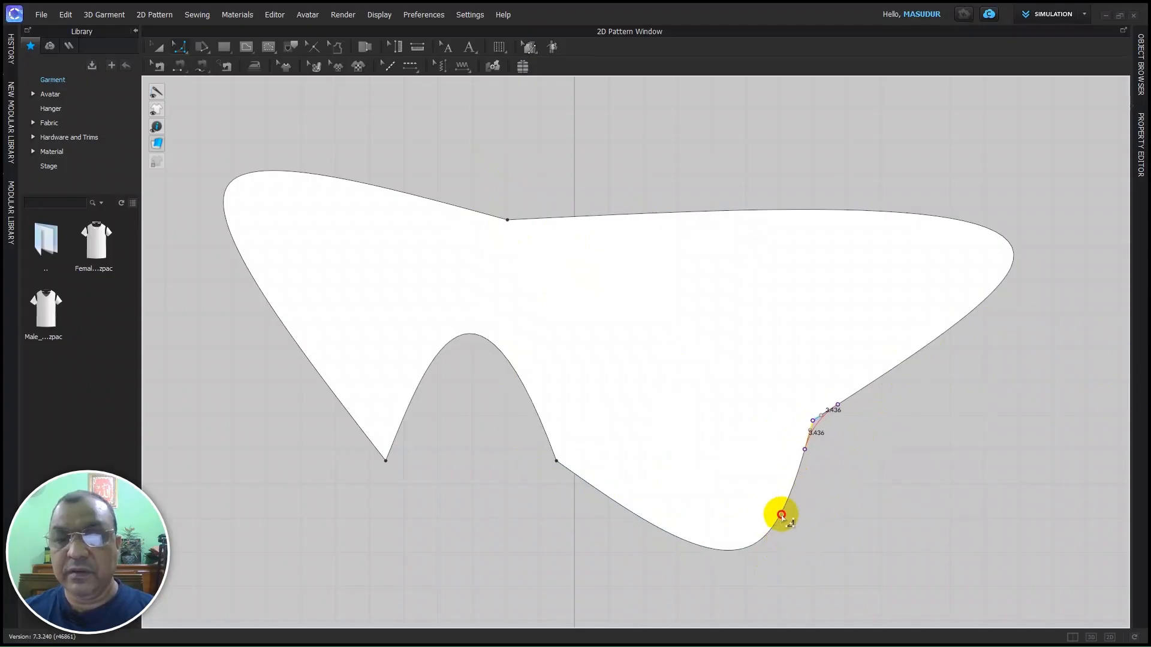
left_click(768, 558)
scroll(818, 451, "up", 4)
scroll(818, 450, "down", 5)
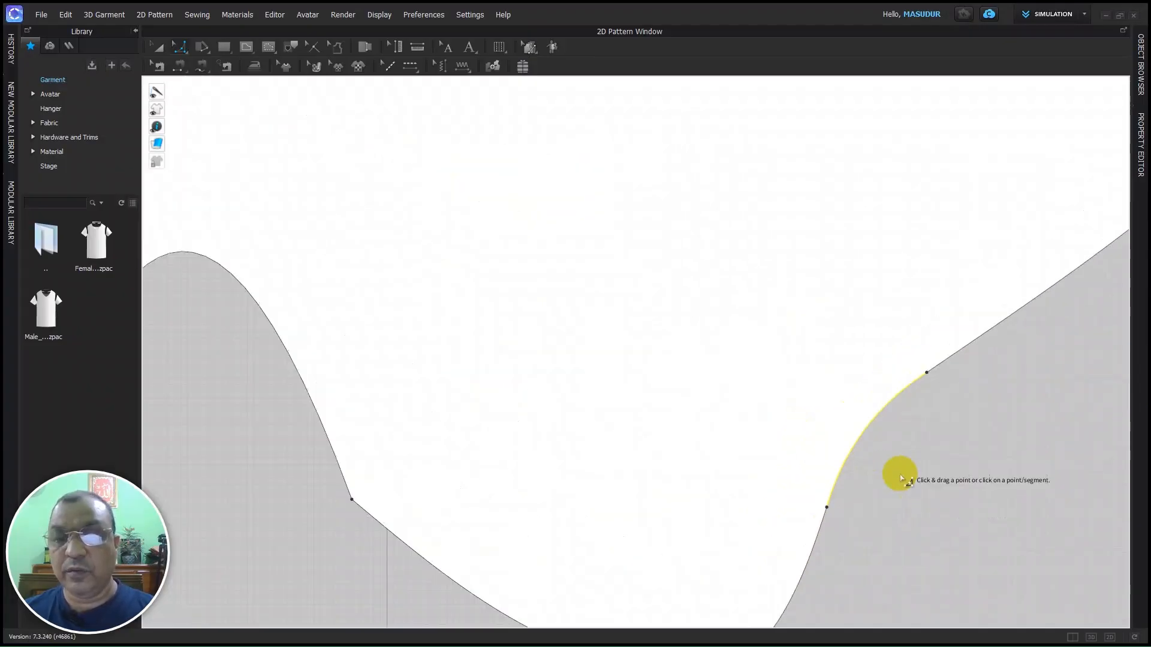
scroll(927, 496, "up", 1)
scroll(941, 504, "down", 1)
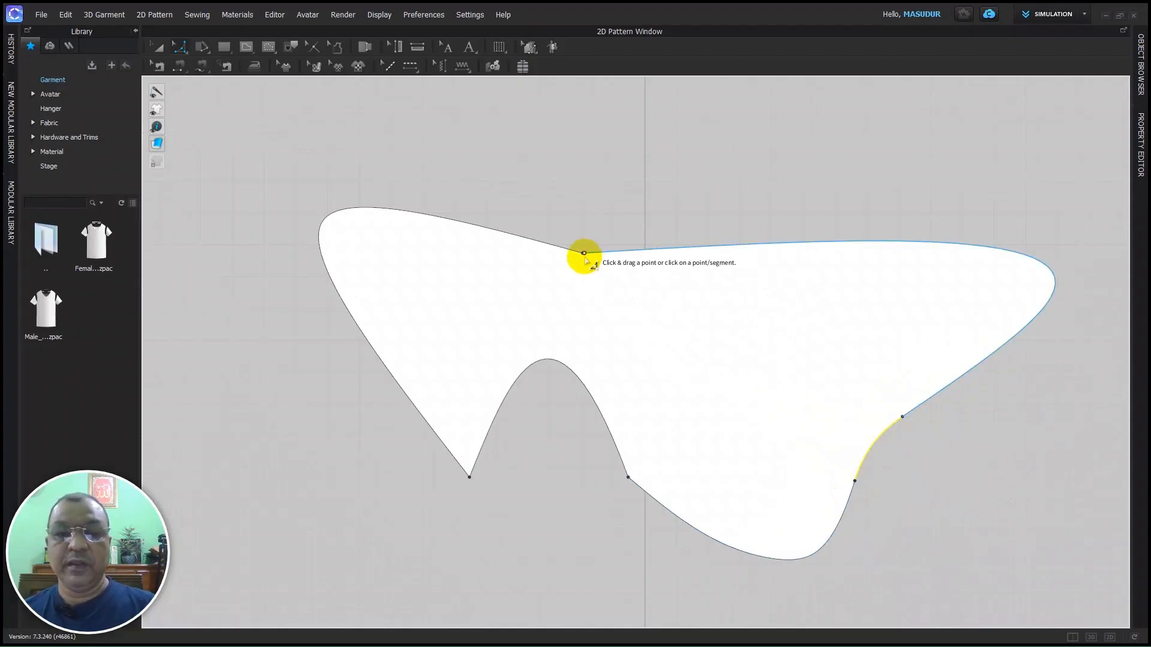
- Smooth the corner in the middle of the piece's upper edge into a short curve with Smooth Curve
left_click(582, 253)
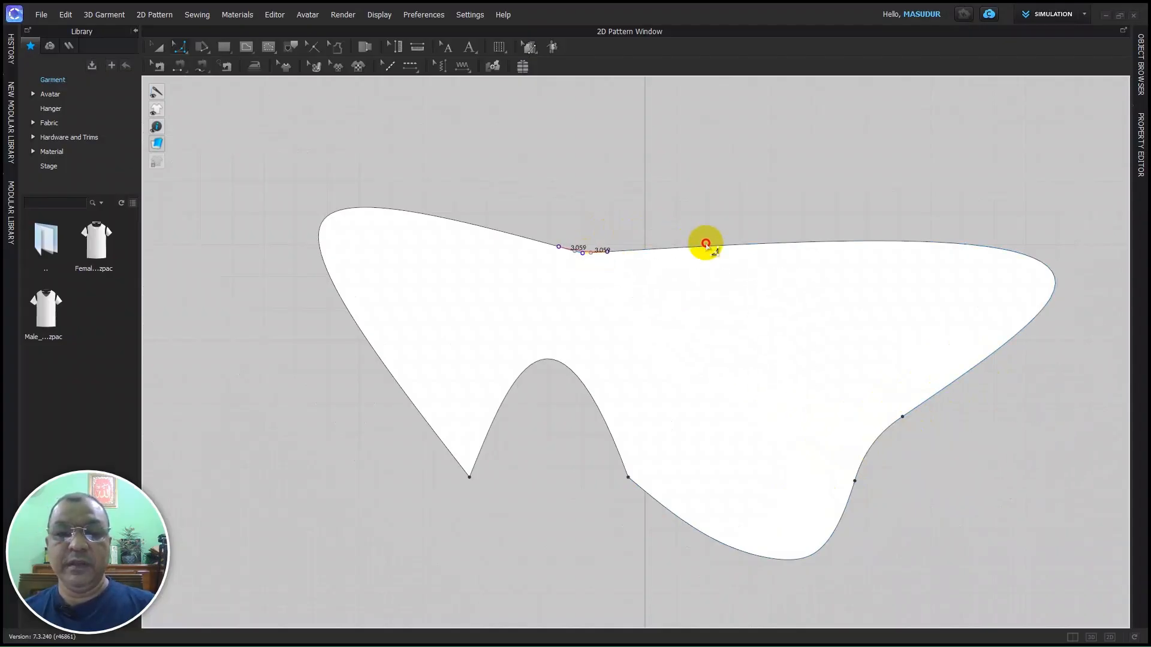
left_click_drag(714, 253, 755, 259)
scroll(601, 280, "down", 6)
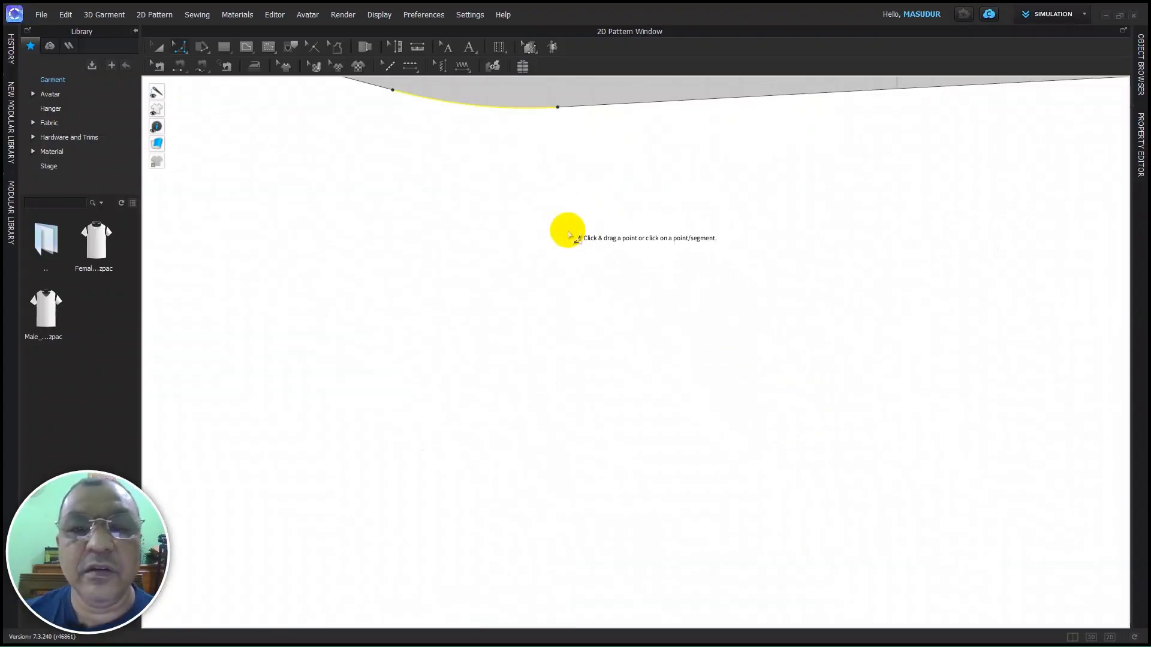
- Examine the smoothed corner in the middle of the upper edge up close and within the whole piece
scroll(559, 220, "up", 4)
scroll(617, 270, "up", 5)
scroll(542, 198, "down", 2)
scroll(627, 321, "up", 1)
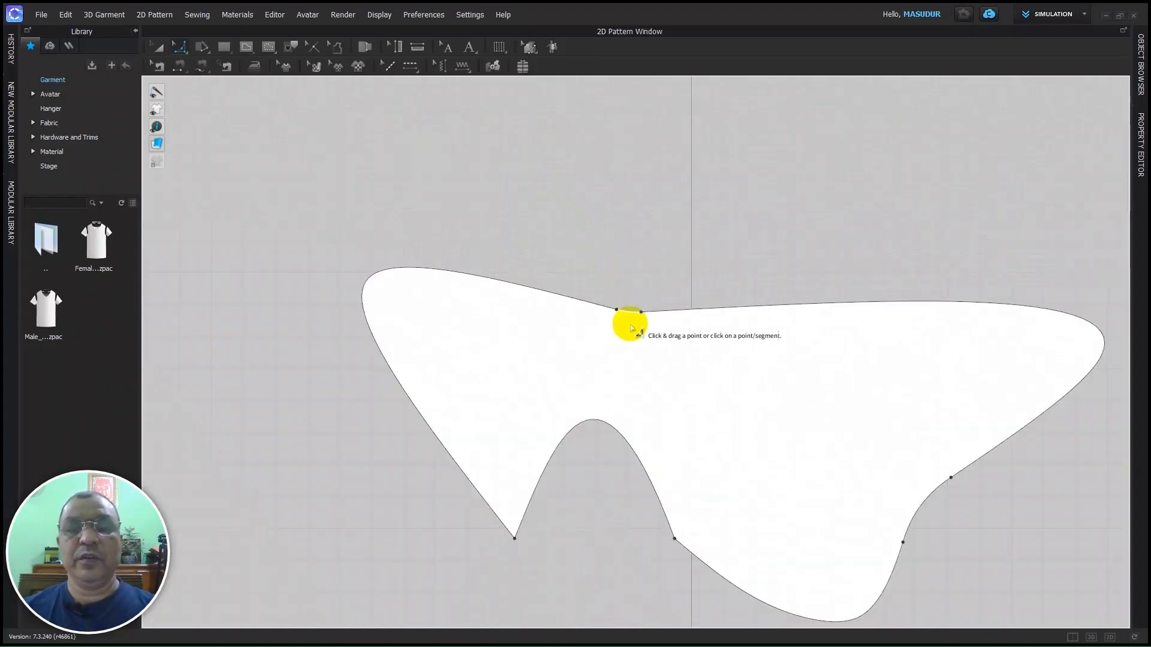
scroll(711, 388, "down", 5)
scroll(660, 311, "down", 5)
scroll(609, 270, "up", 1)
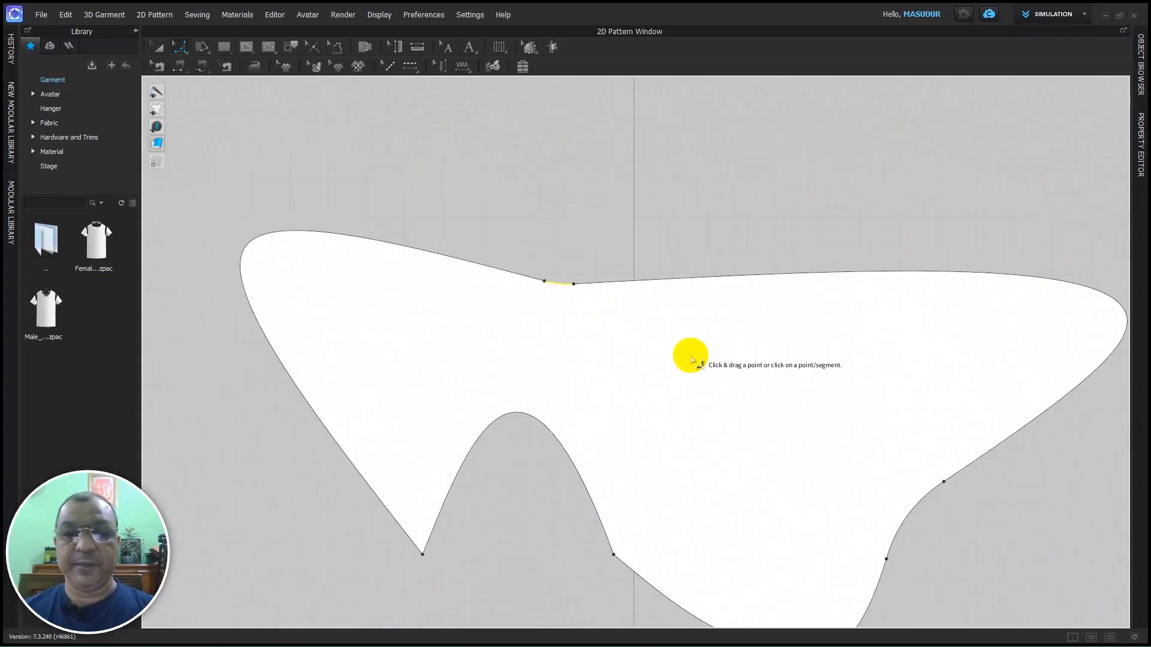
scroll(704, 365, "down", 2)
scroll(717, 369, "up", 3)
scroll(720, 372, "down", 1)
middle_click_drag(719, 375, 668, 346)
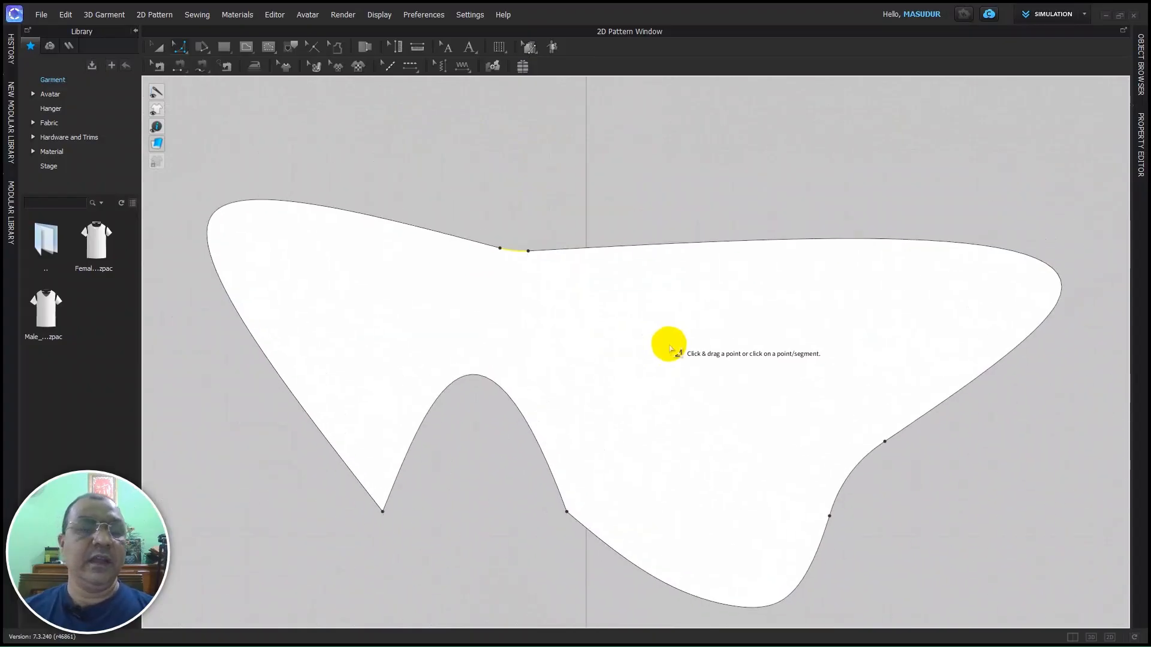
- Switch to Add Point/Split Line and add a point on the upper edge just right of the smoothed corner
left_click(183, 52)
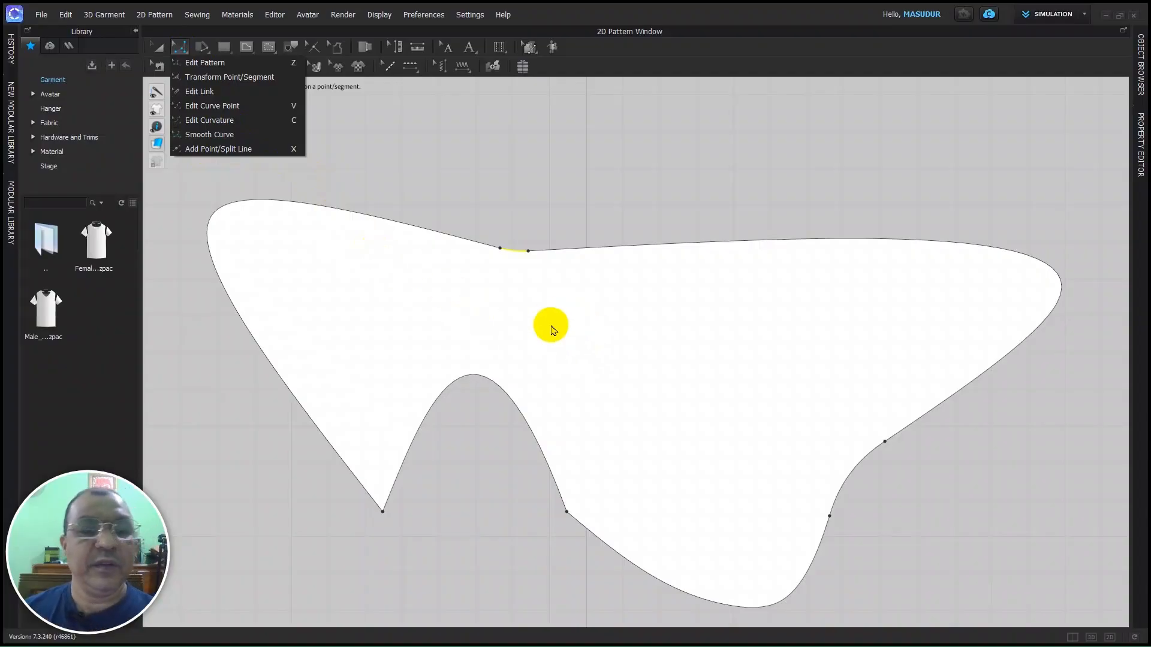
left_click(678, 405)
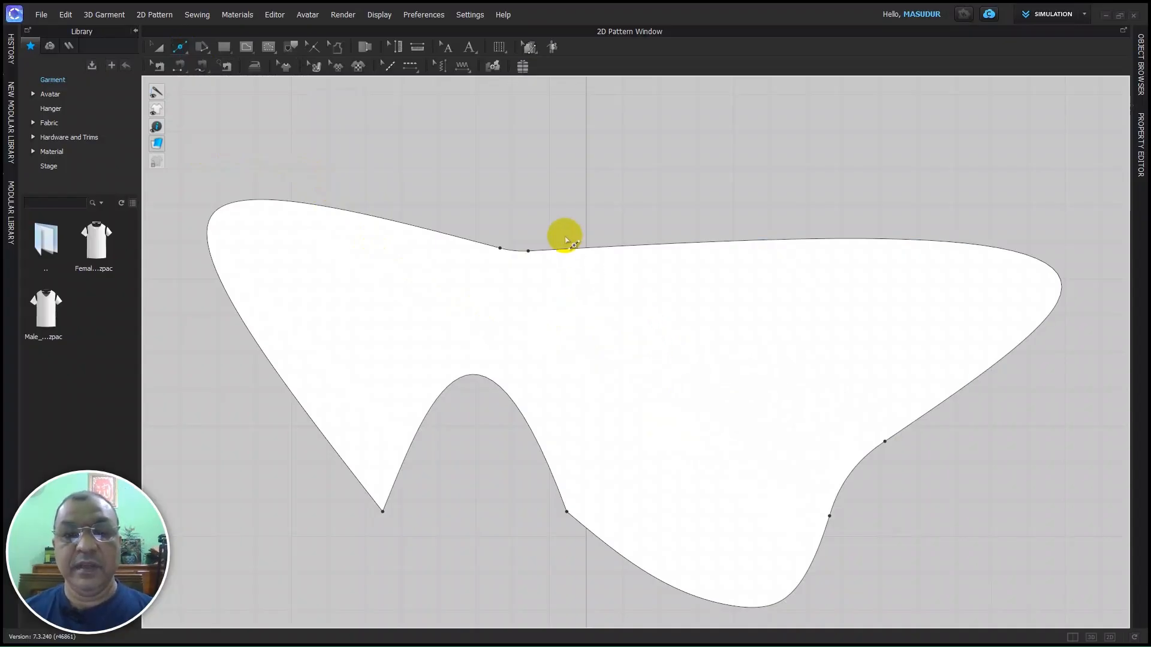
scroll(575, 206, "up", 3)
scroll(577, 210, "down", 3)
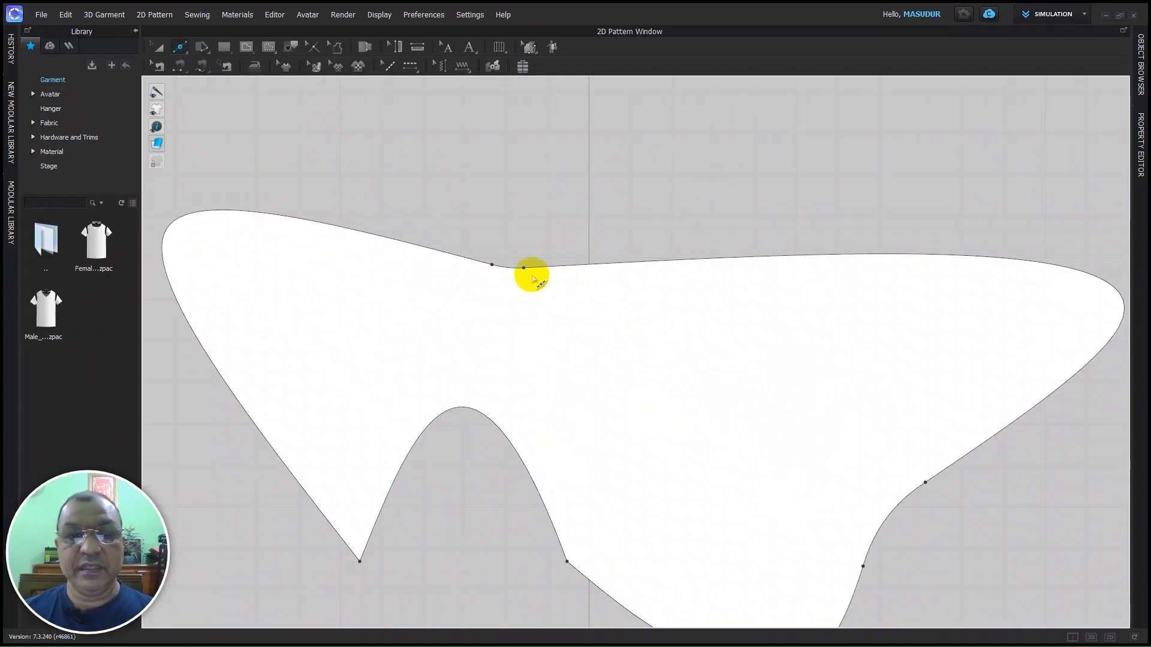
left_click(637, 264)
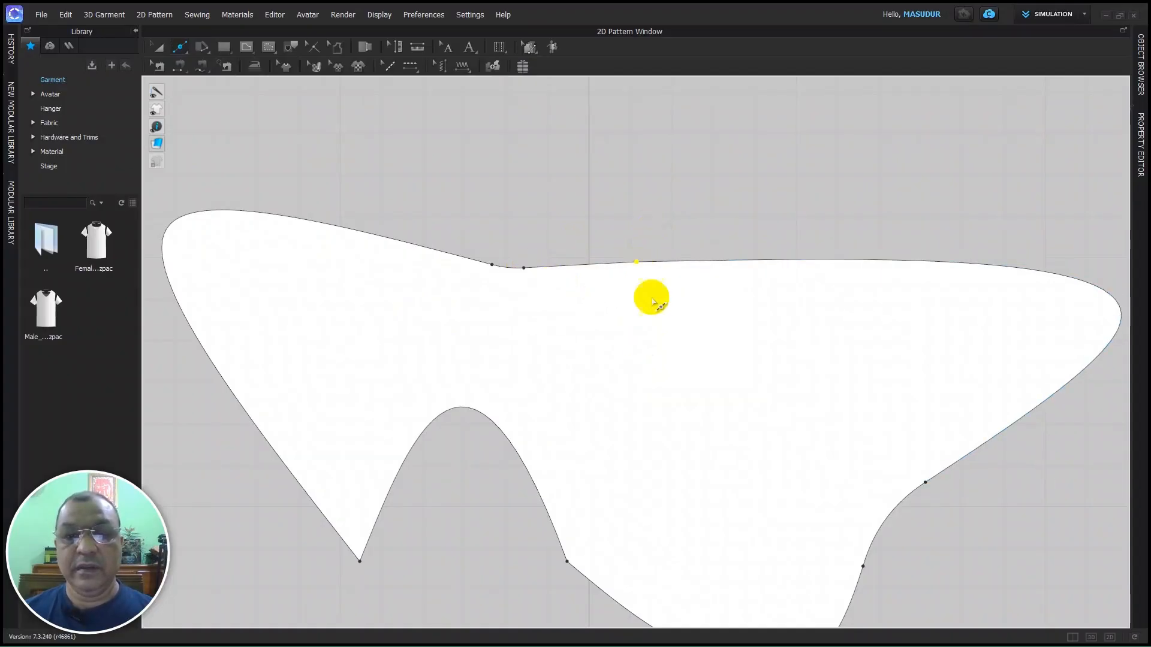
- Add two points along the piece's lower-right curve and one on the right side of the inner arch
scroll(749, 472, "down", 3)
scroll(749, 485, "up", 3)
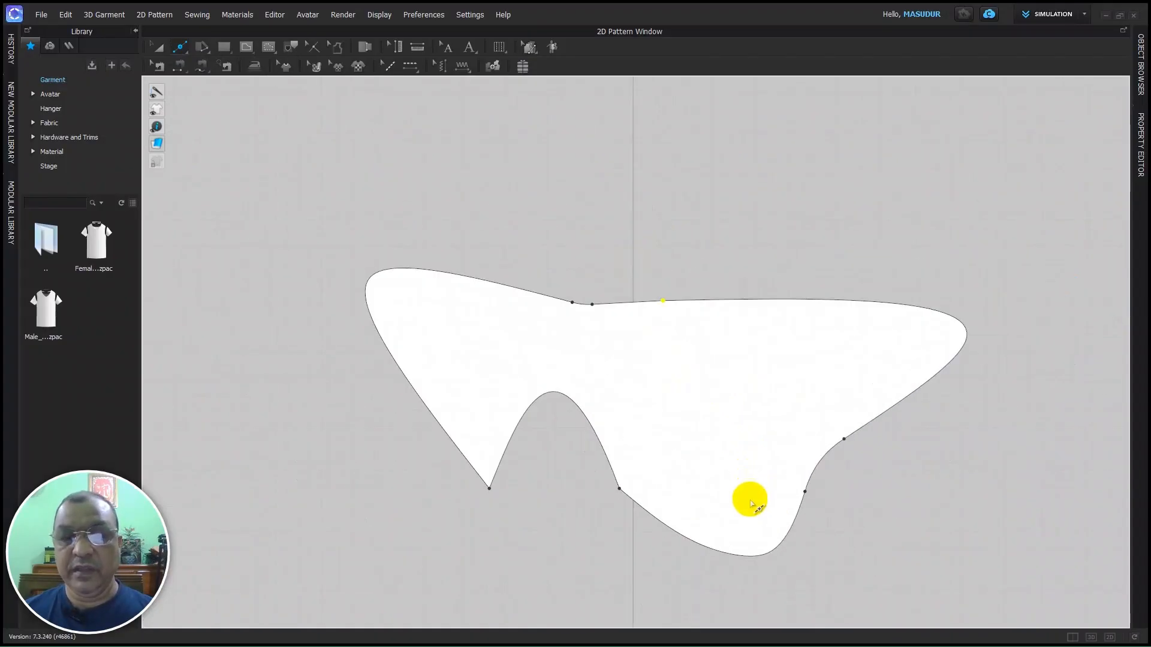
left_click(760, 556)
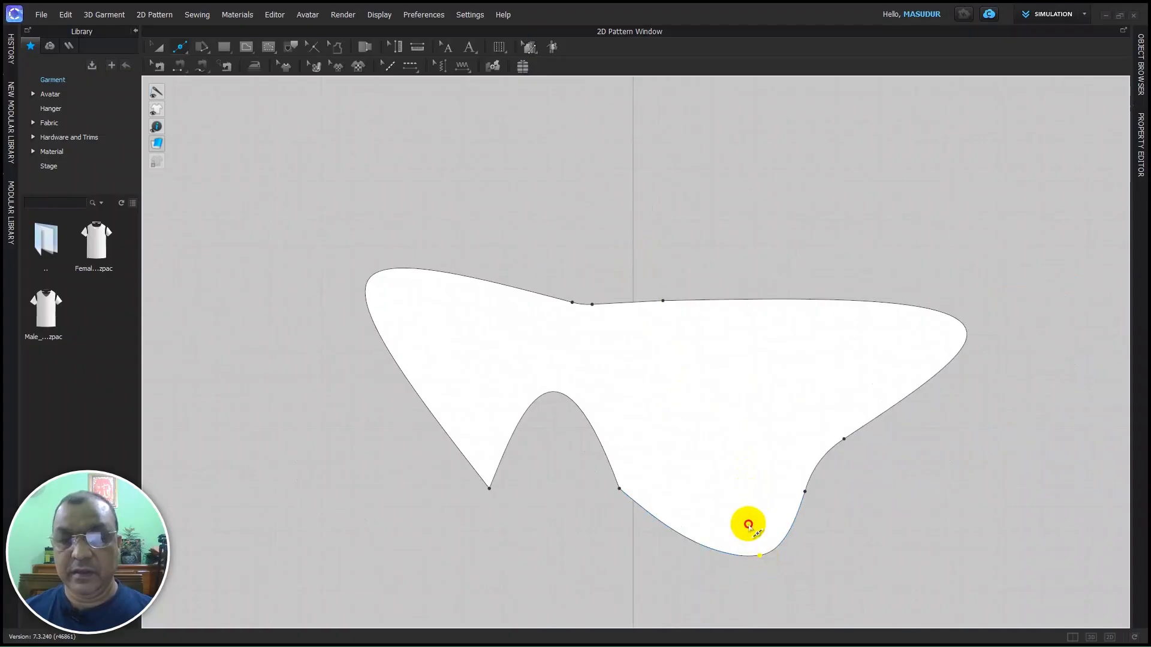
left_click(665, 526)
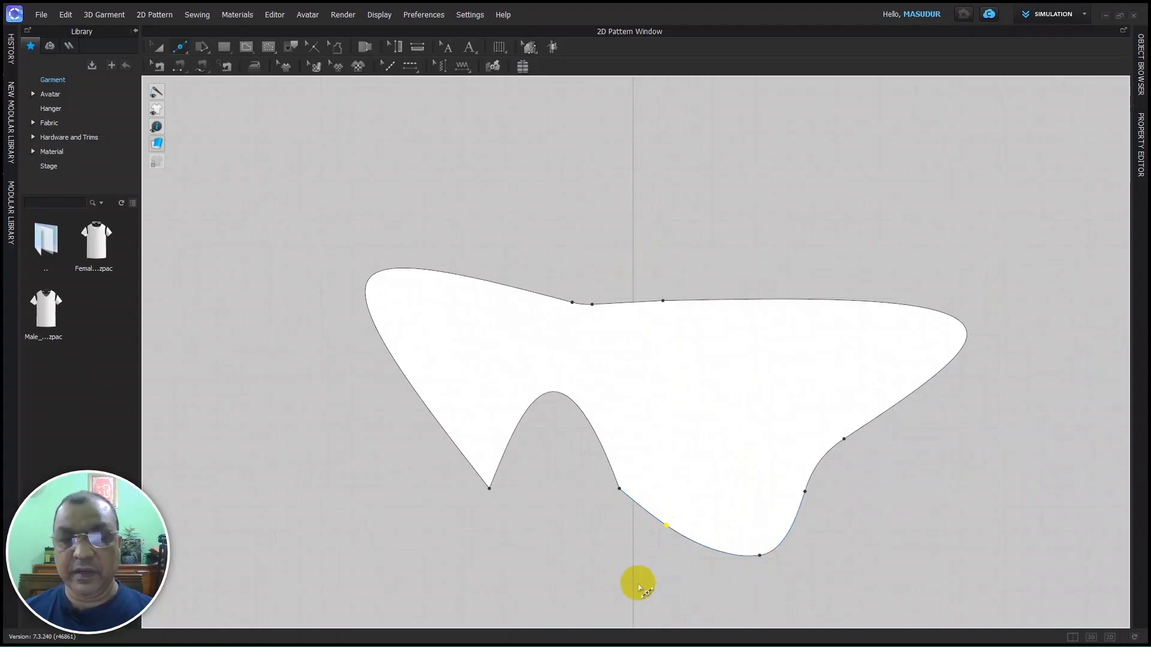
left_click(592, 426)
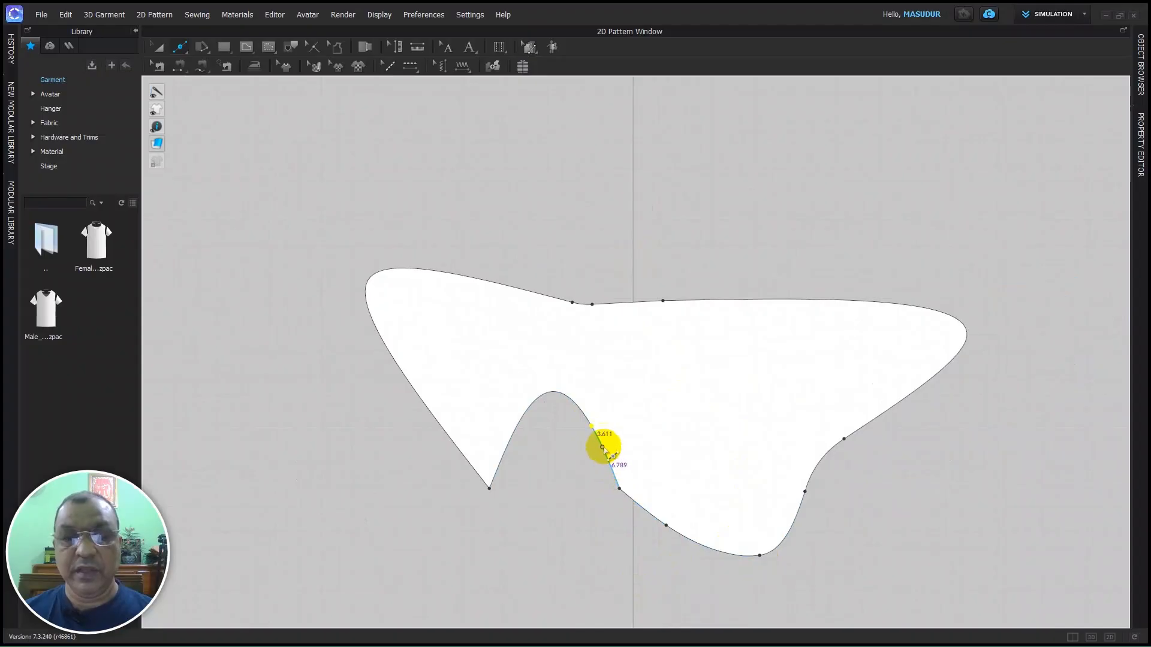
- Split the inner arch curve into two lines just right of its peak through the Split Line settings
right_click(565, 397)
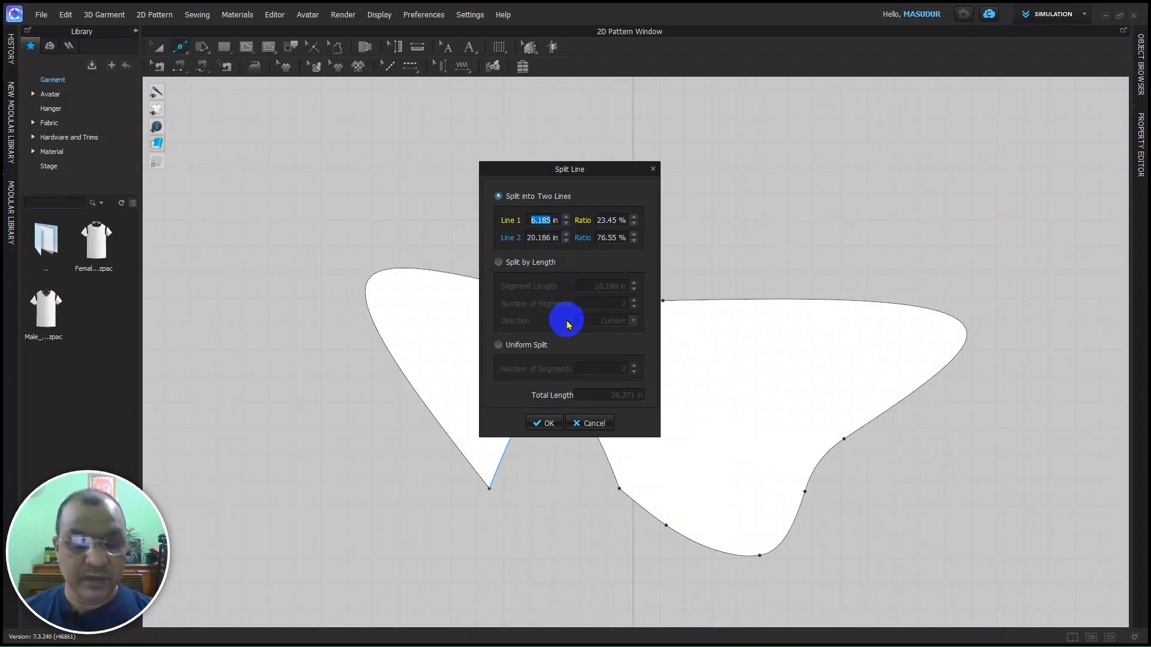
left_click(547, 423)
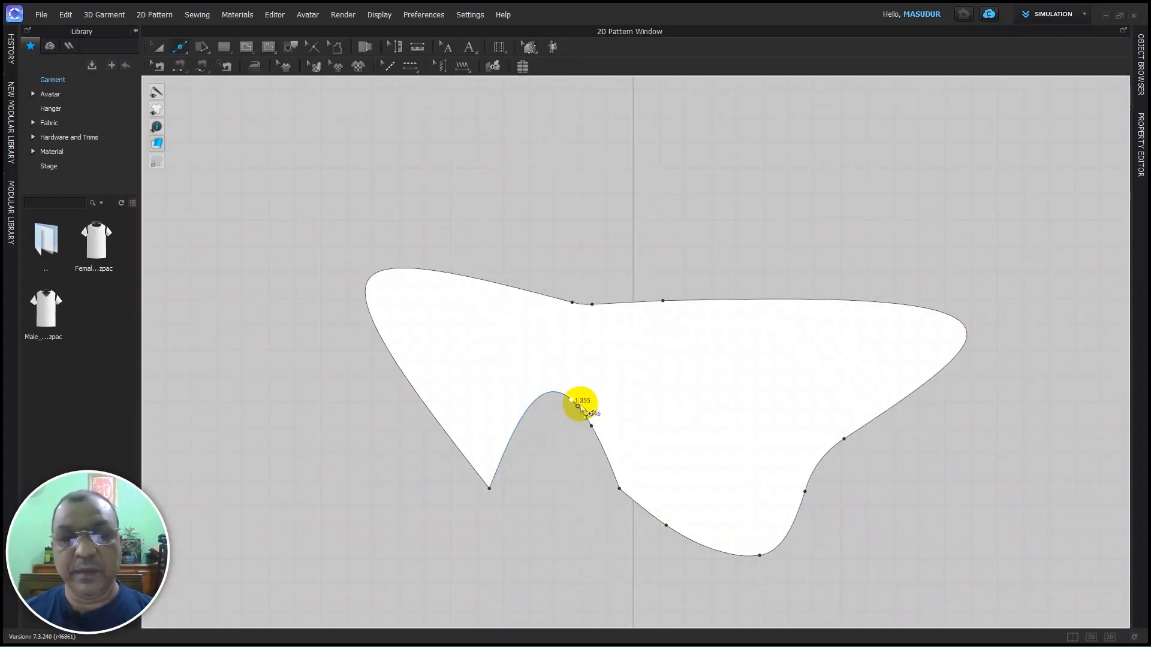
scroll(582, 419, "up", 5)
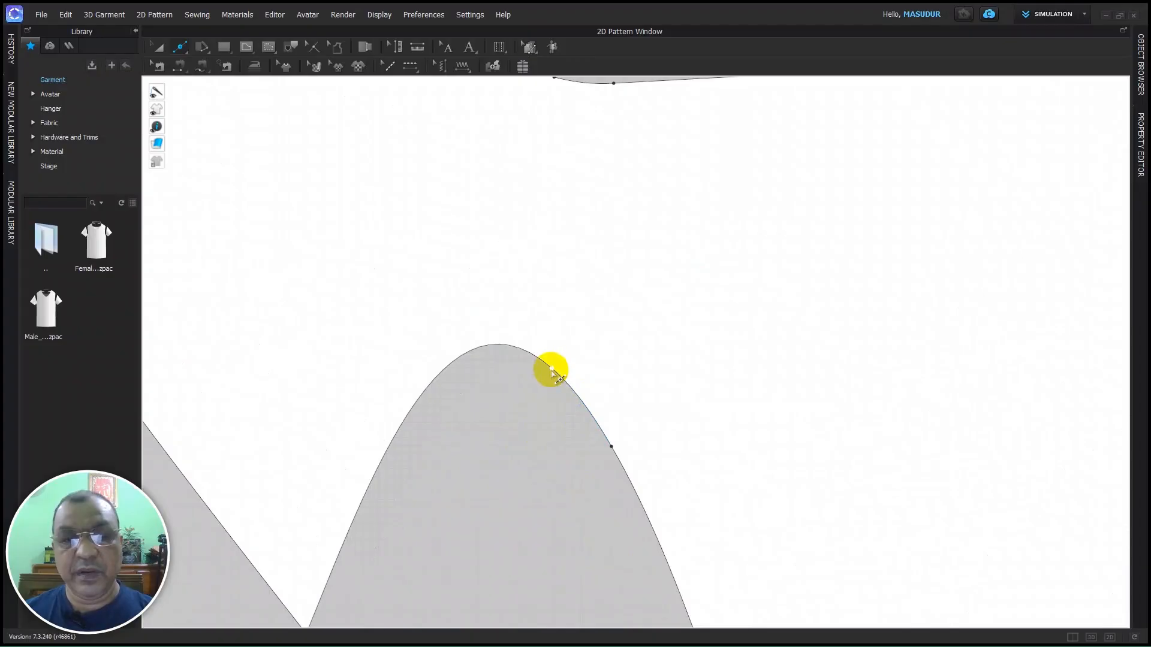
left_click(552, 373)
- Add a point about halfway up the left side of the inner arch
scroll(525, 405, "down", 6)
scroll(545, 465, "up", 4)
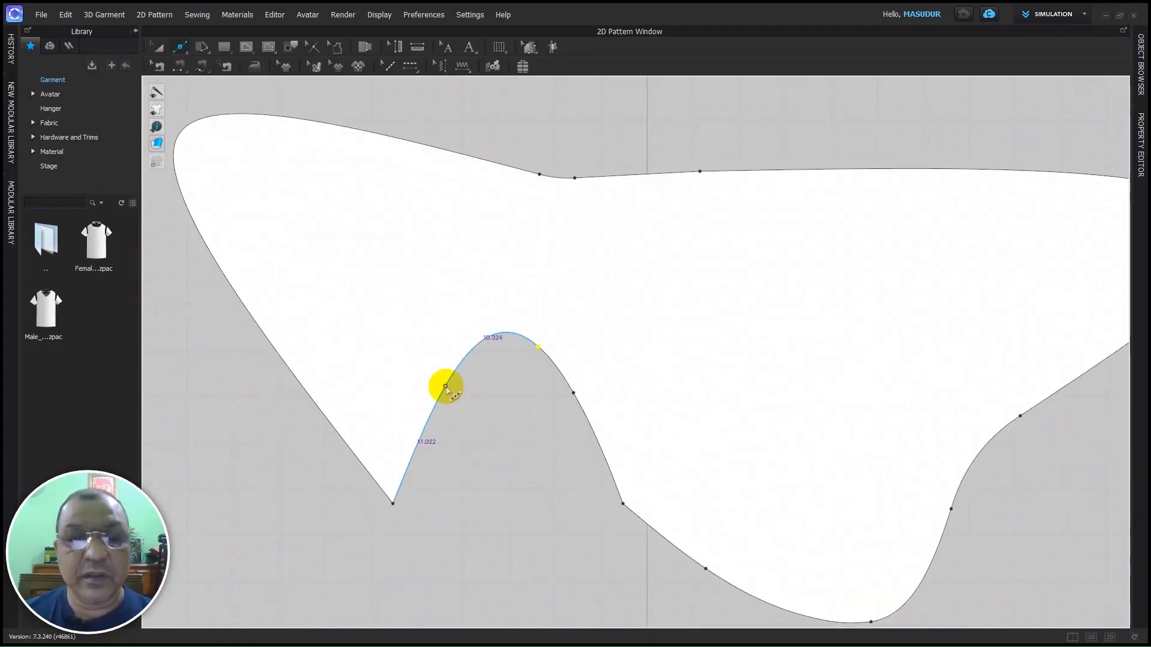
left_click(446, 386)
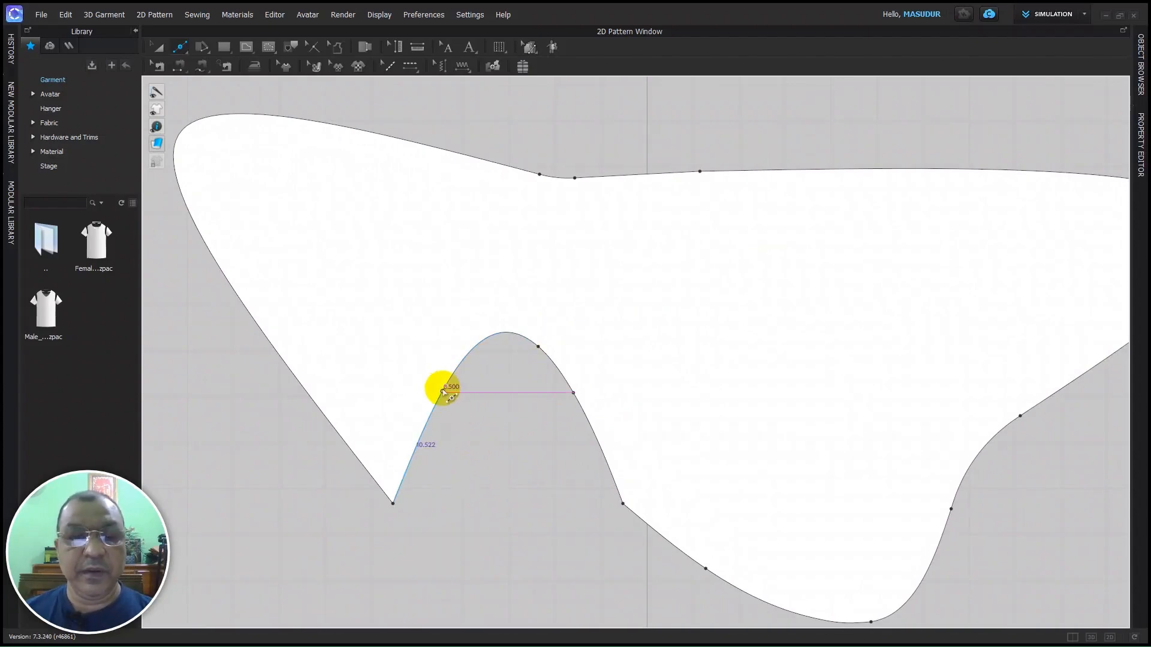
- Split the piece's left outer curve into two lines, with Line 1 set to 20 in
left_click(214, 259)
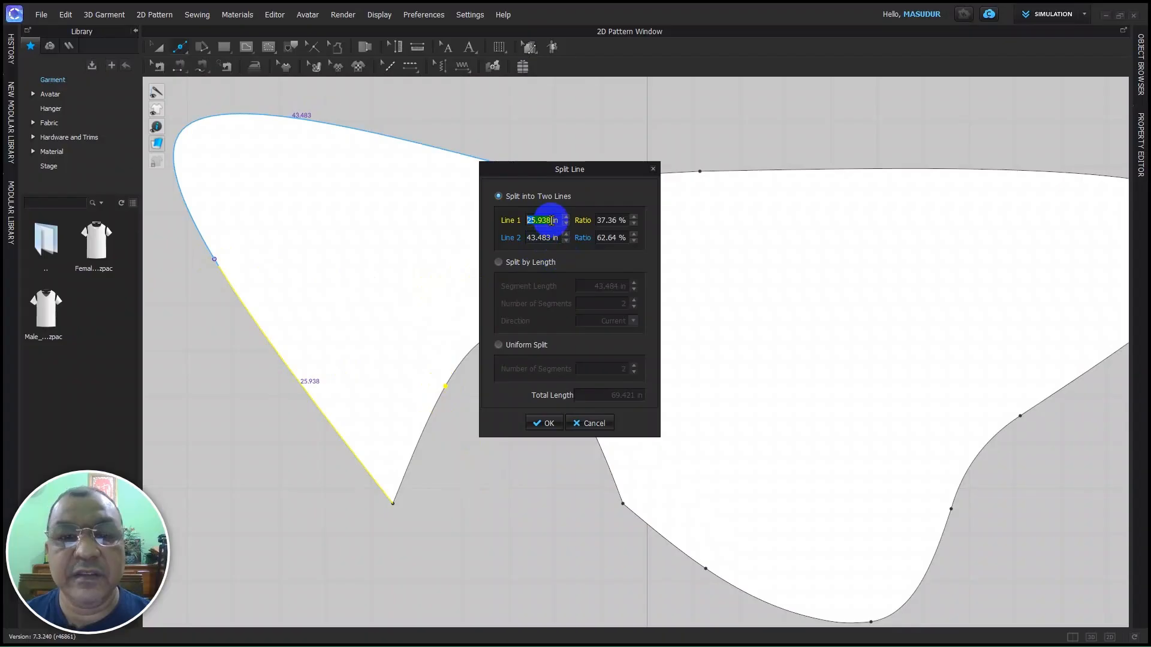
left_click_drag(551, 220, 520, 221)
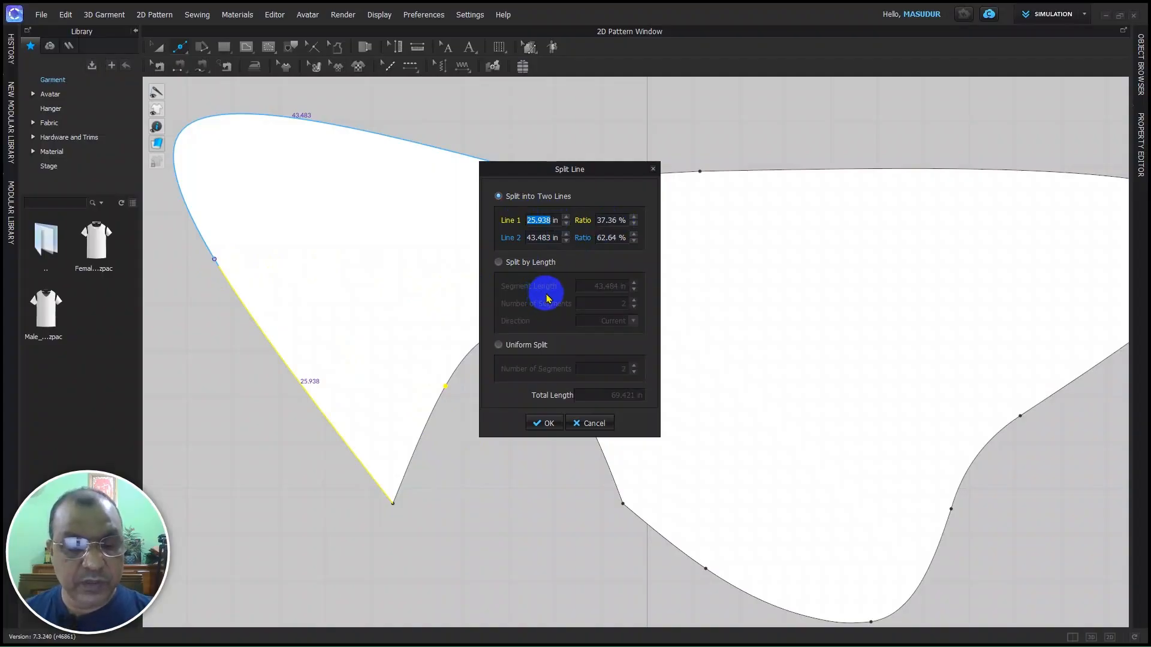
type("20")
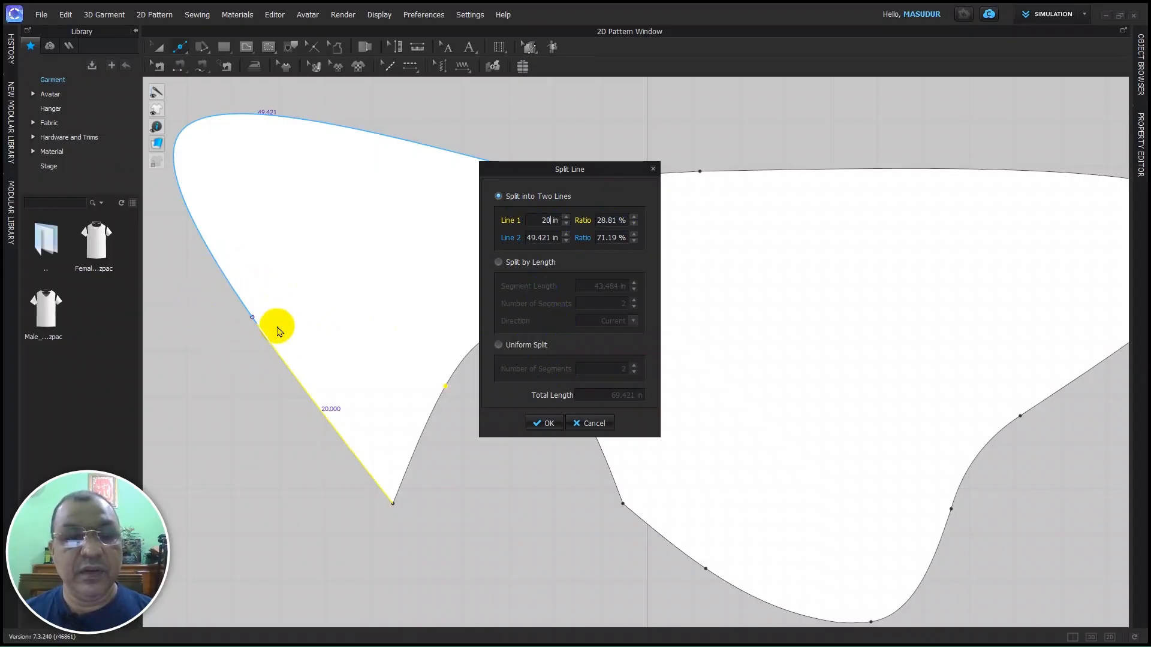
left_click(545, 424)
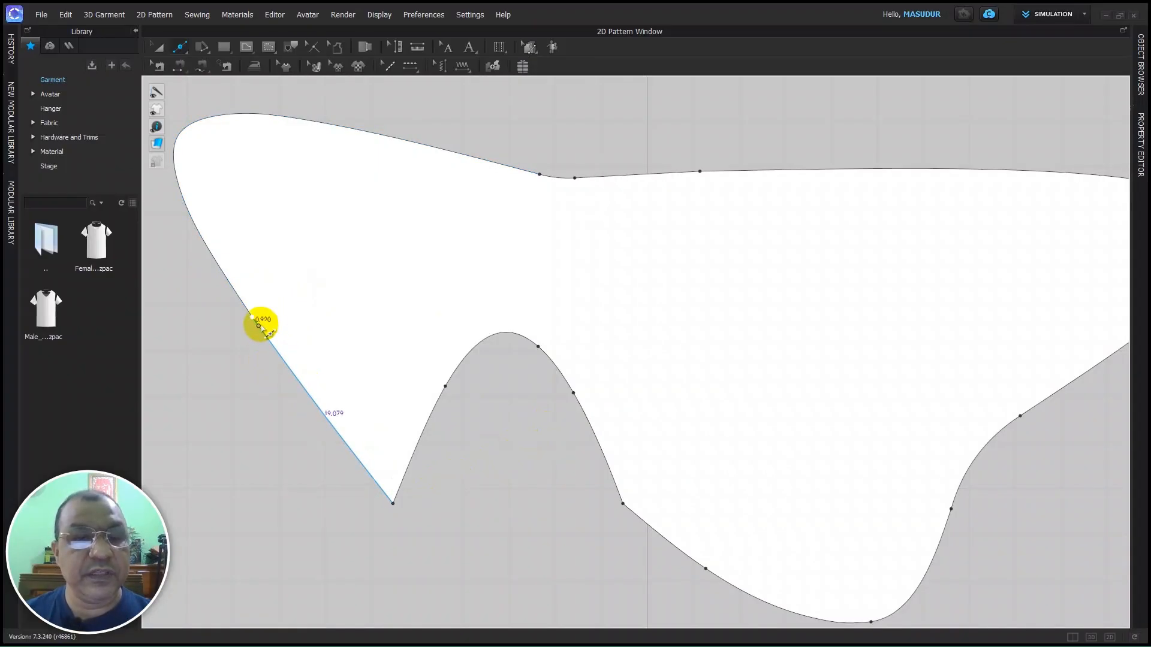
scroll(518, 476, "down", 1)
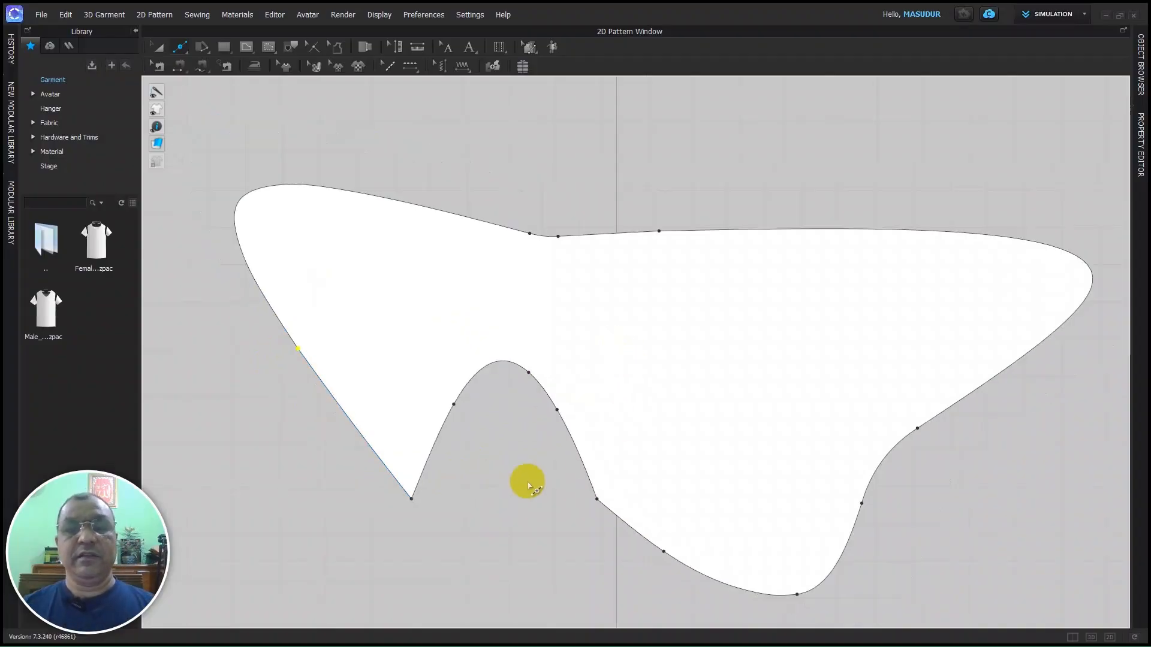
scroll(624, 501, "up", 3)
scroll(663, 478, "down", 5)
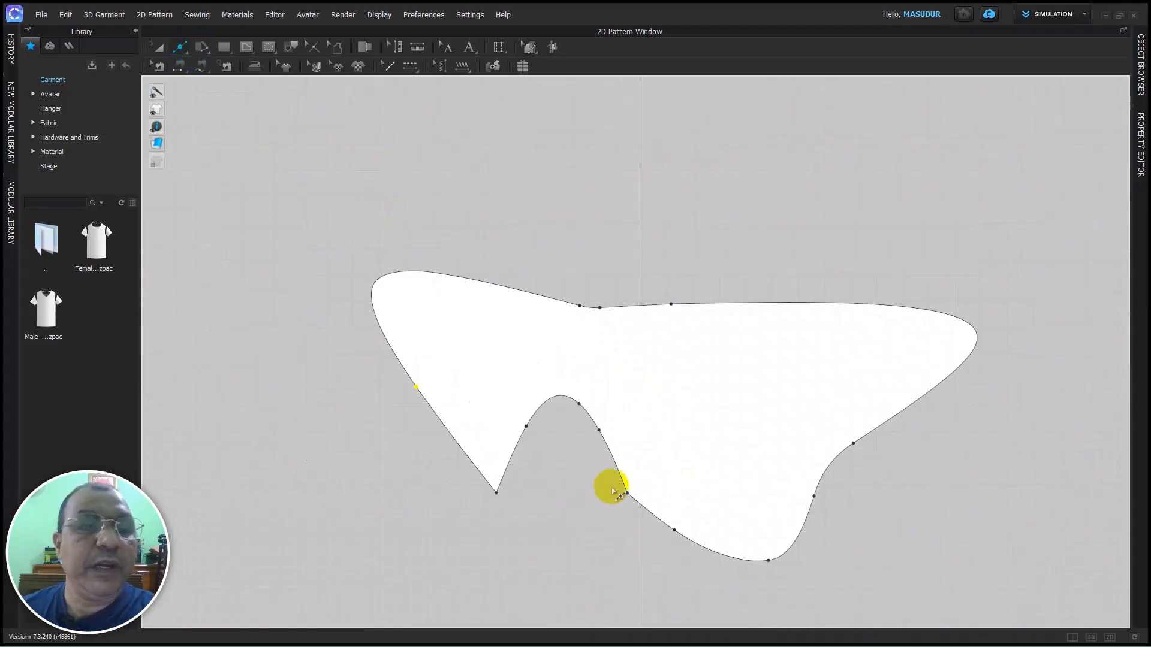
left_click(202, 48)
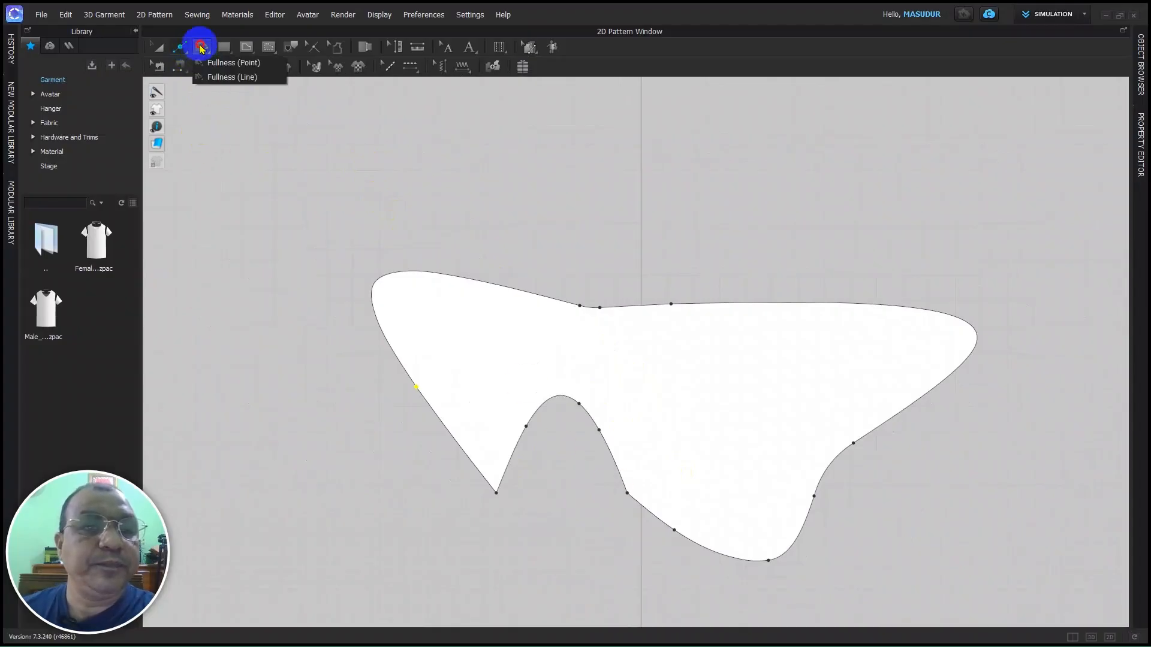
left_click(181, 48)
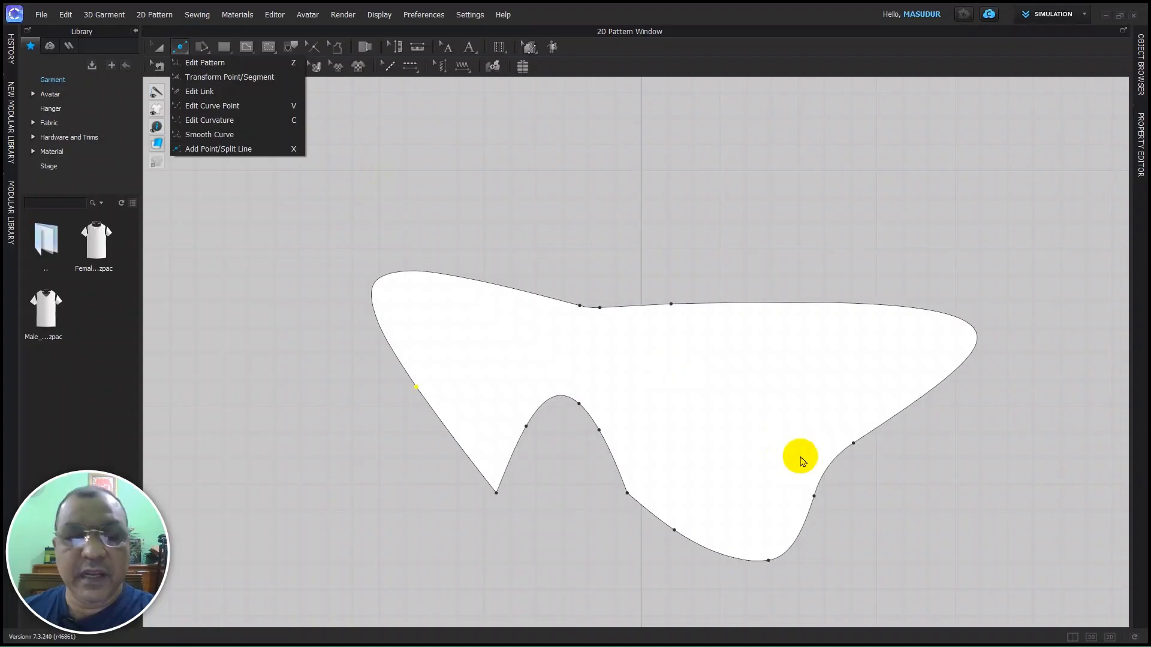
left_click_drag(97, 537, 1065, 536)
left_click_drag(1071, 584, 742, 351)
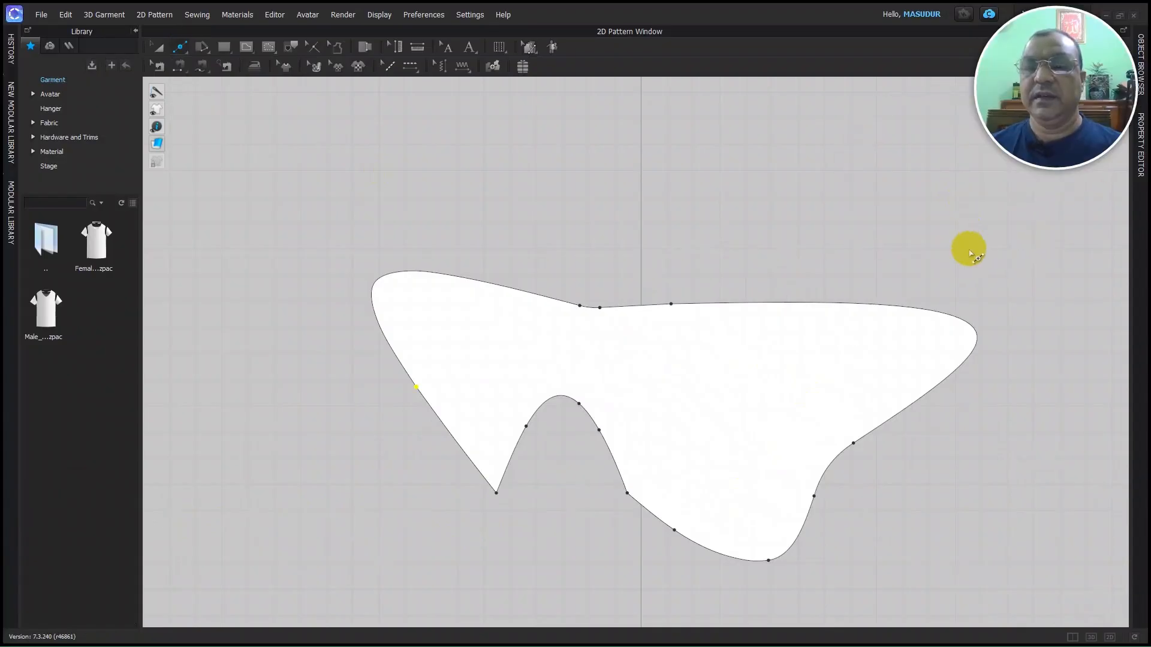
scroll(736, 420, "up", 5)
scroll(741, 430, "down", 2)
scroll(742, 429, "up", 2)
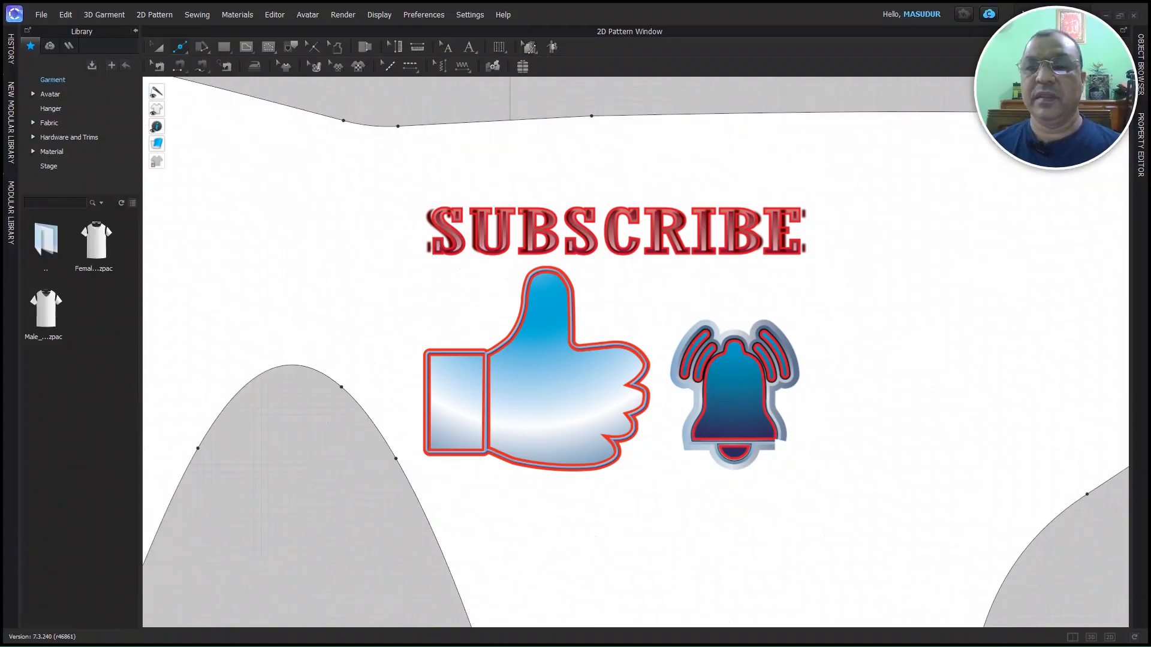